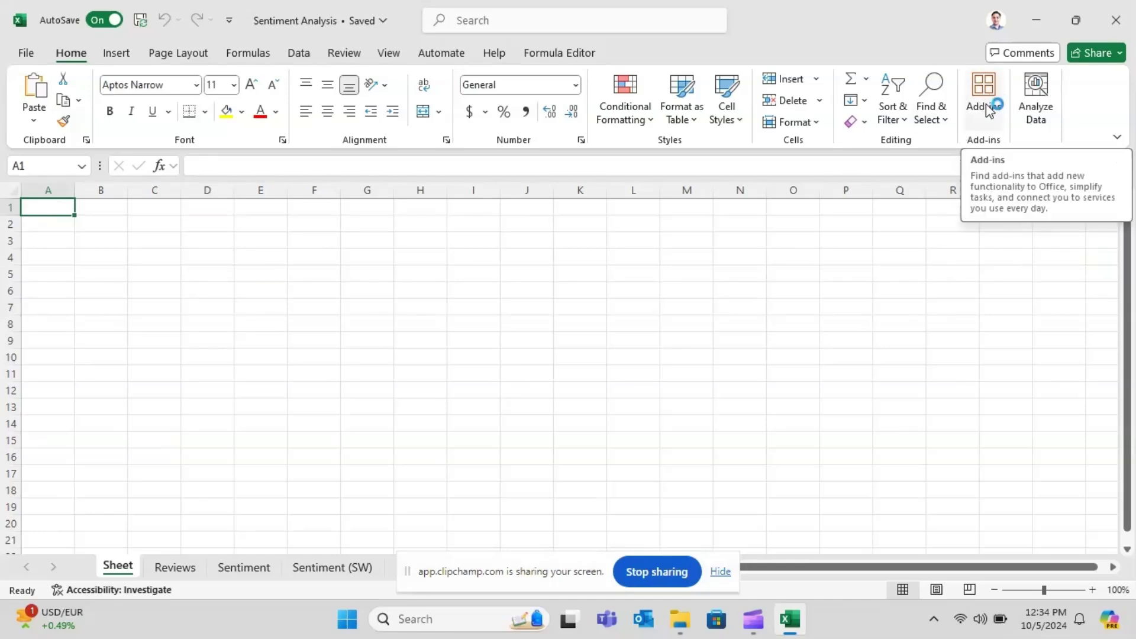
Search the Office Add-ins store for "Sentiment analysis".
click(986, 108)
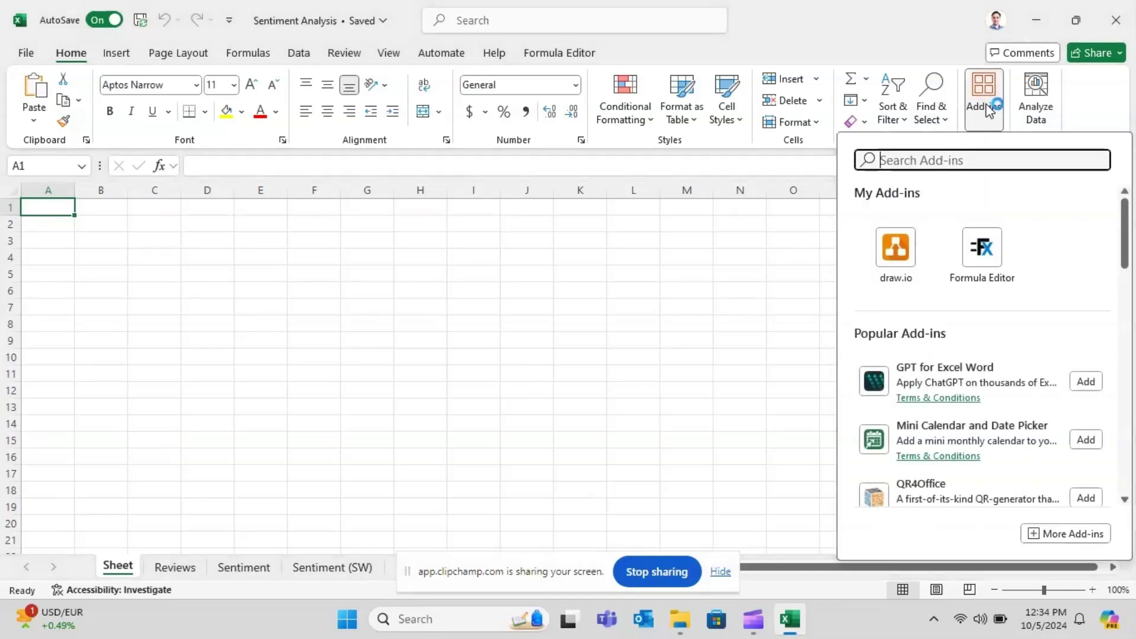
click(1072, 534)
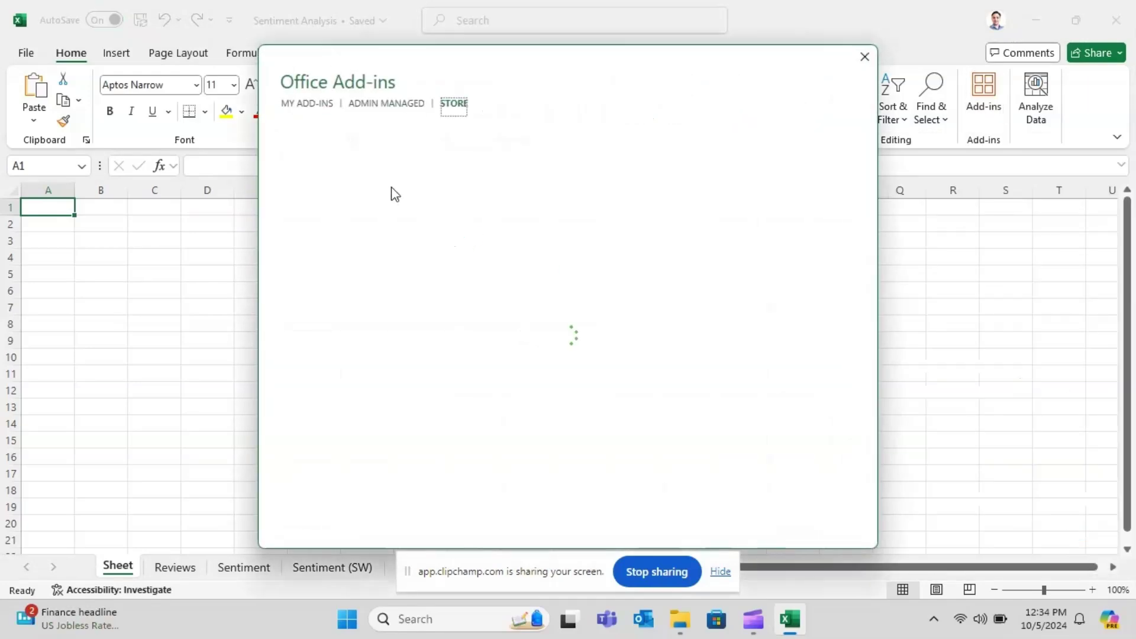
click(345, 178)
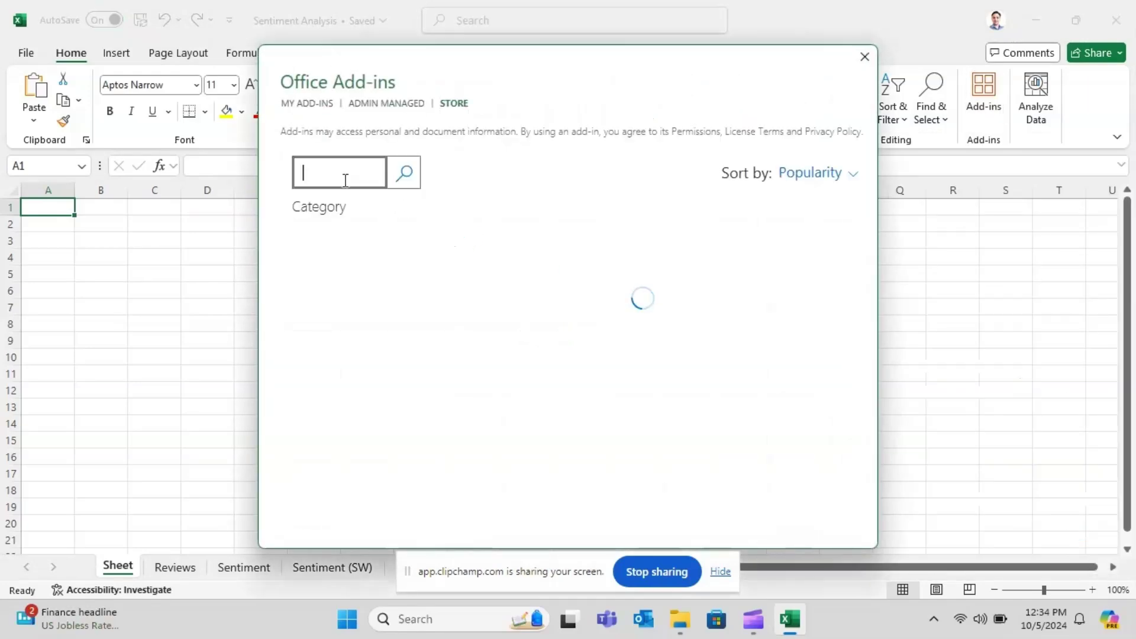
text(Sentiment )
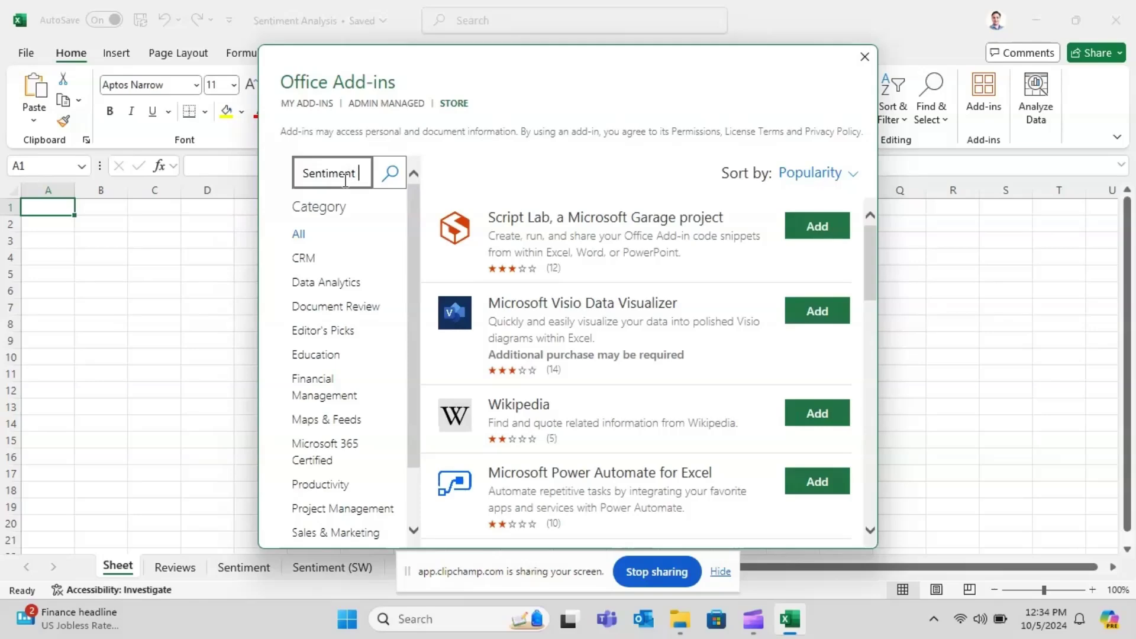
text(analysis)
key(Return)
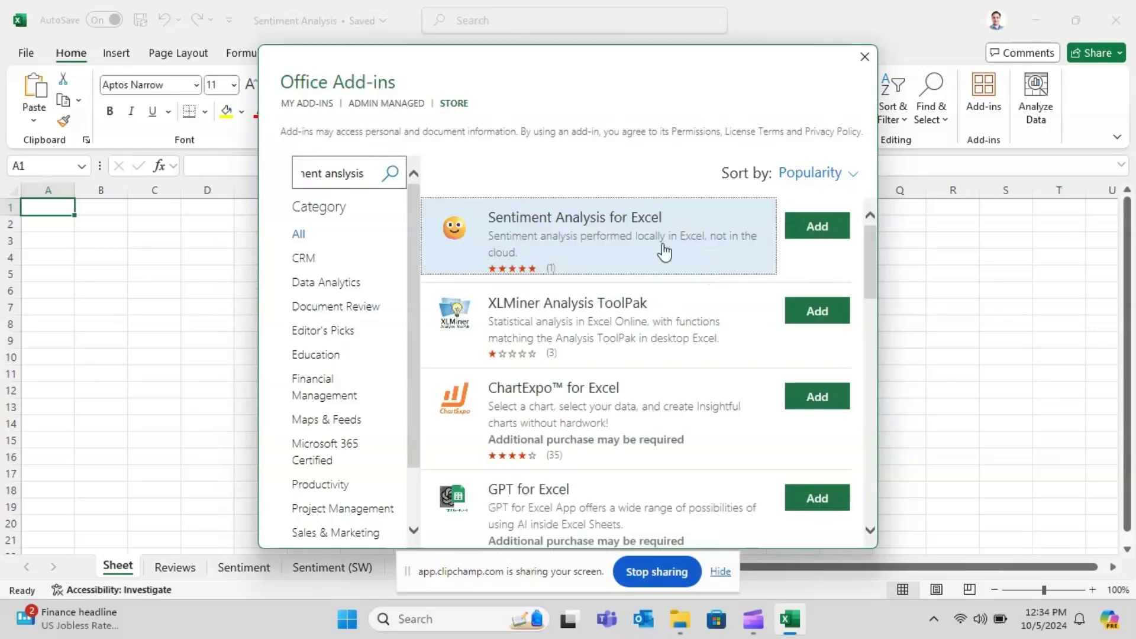
Add the Sentiment Analysis for Excel add-in and agree to its terms and conditions.
click(818, 228)
click(366, 441)
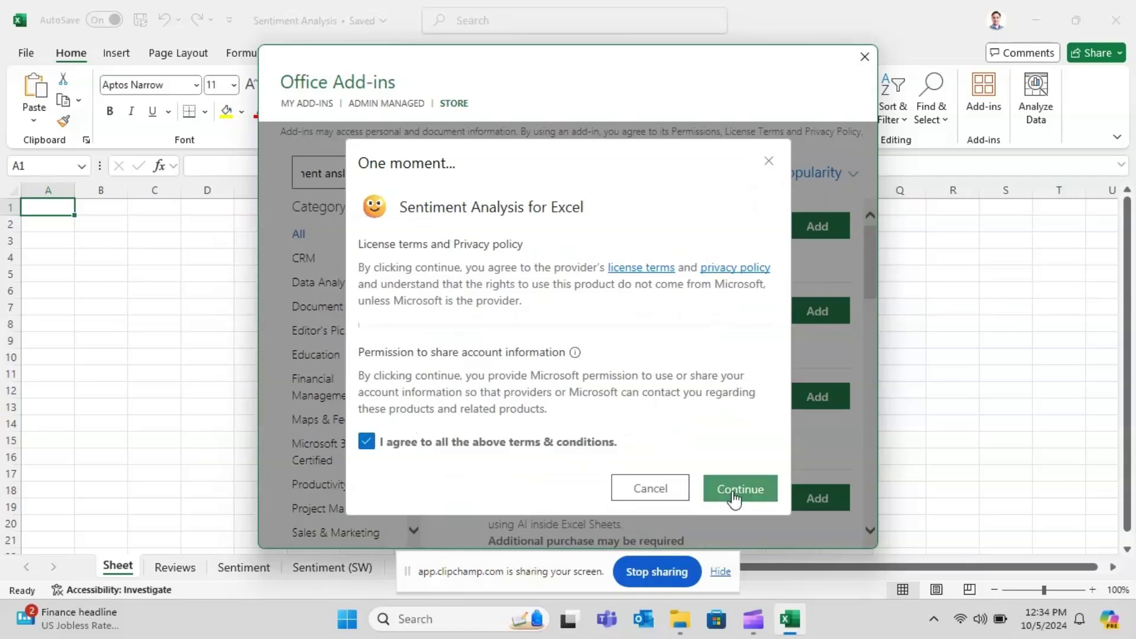
click(741, 500)
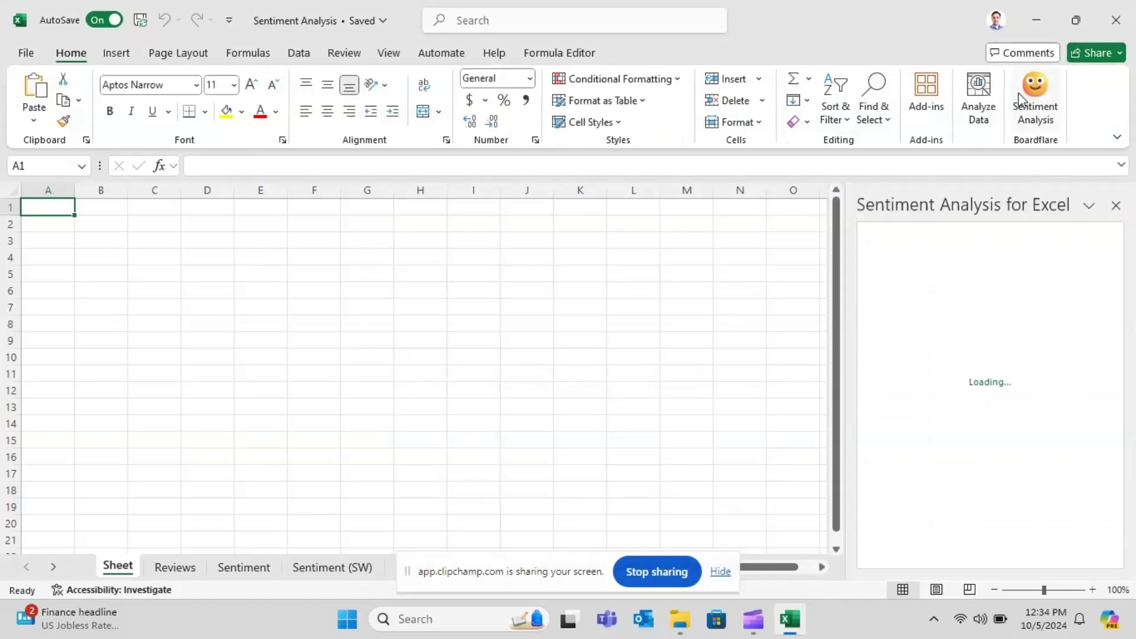
Examine the Customer, Date and Customer Reviews columns on the Reviews sheet.
click(175, 565)
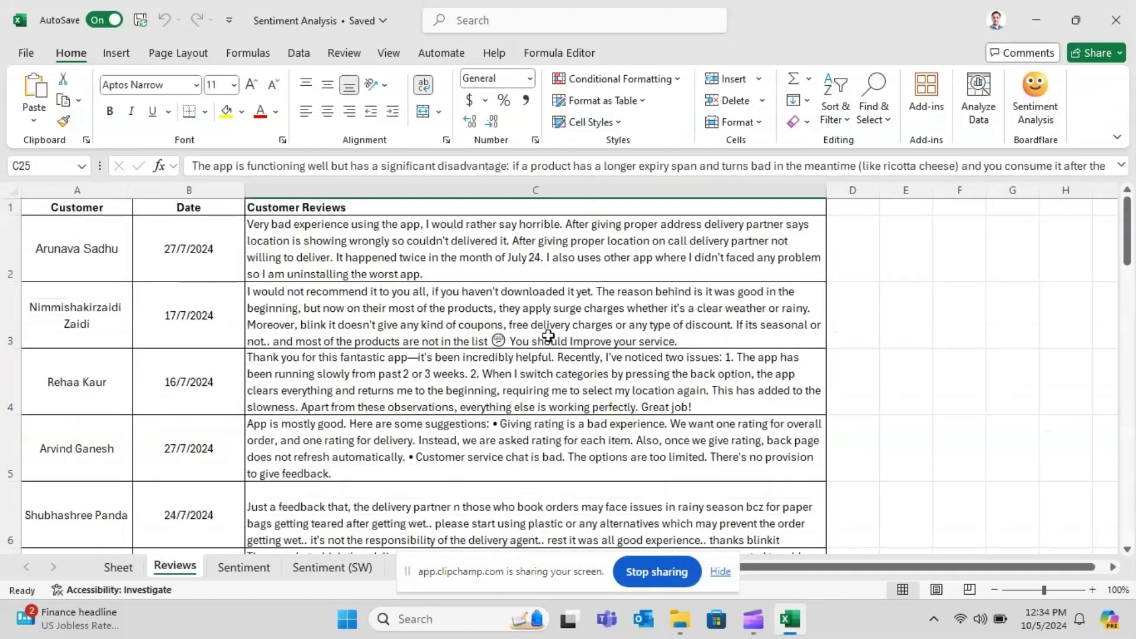
drag(1128, 252, 1127, 225)
drag(1127, 260, 1130, 224)
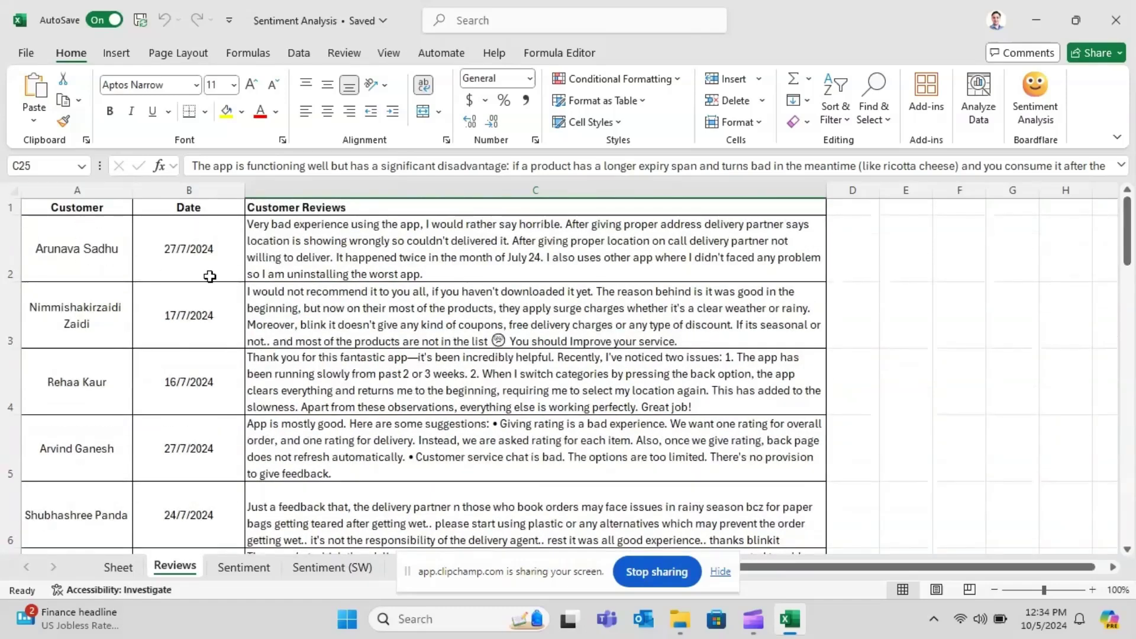
click(104, 212)
drag(104, 212, 103, 419)
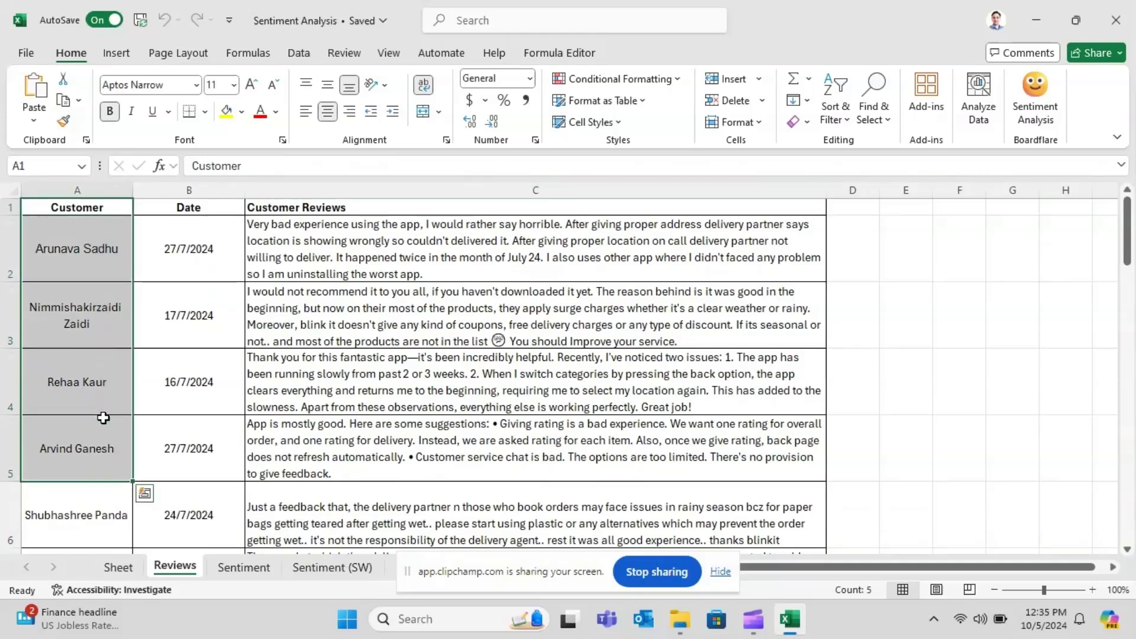
drag(183, 202, 182, 426)
drag(321, 213, 330, 522)
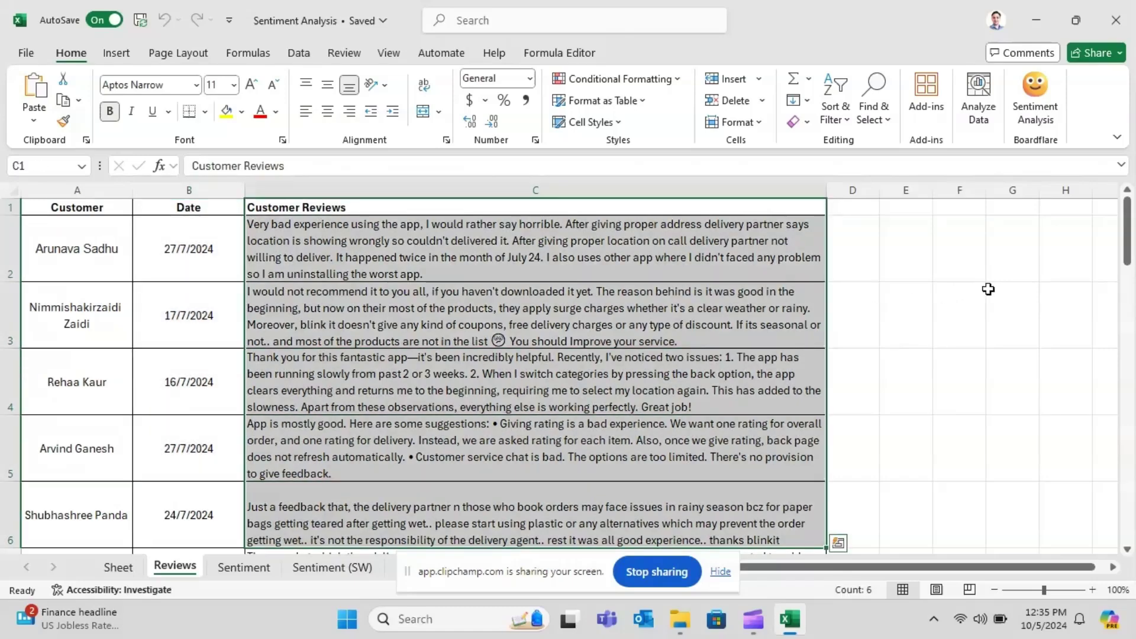
drag(1126, 230, 1113, 204)
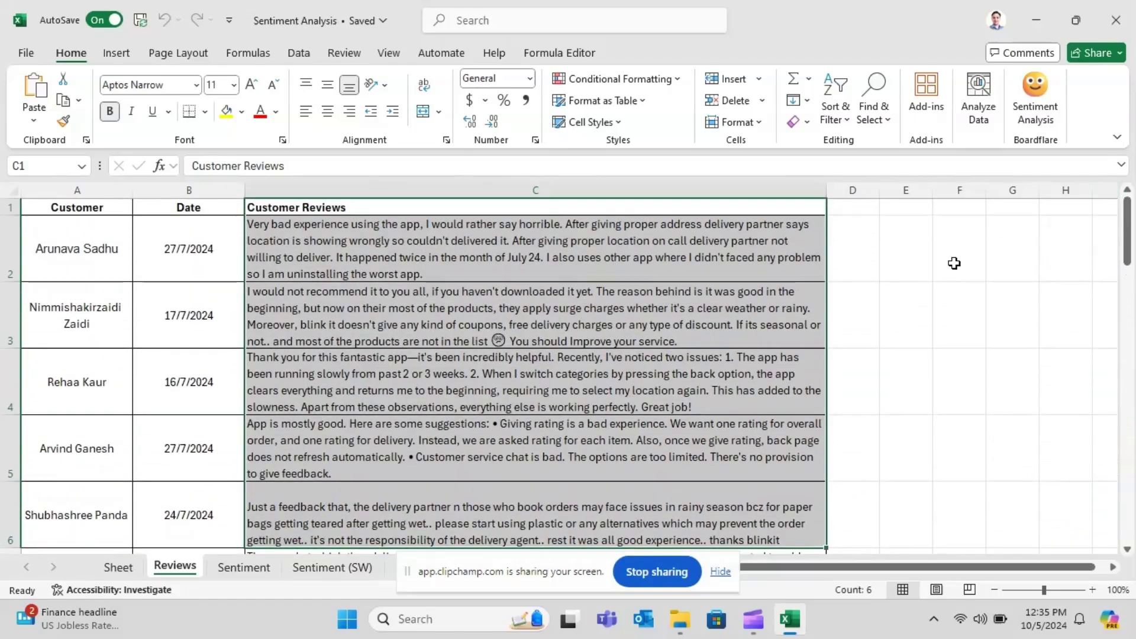
click(567, 362)
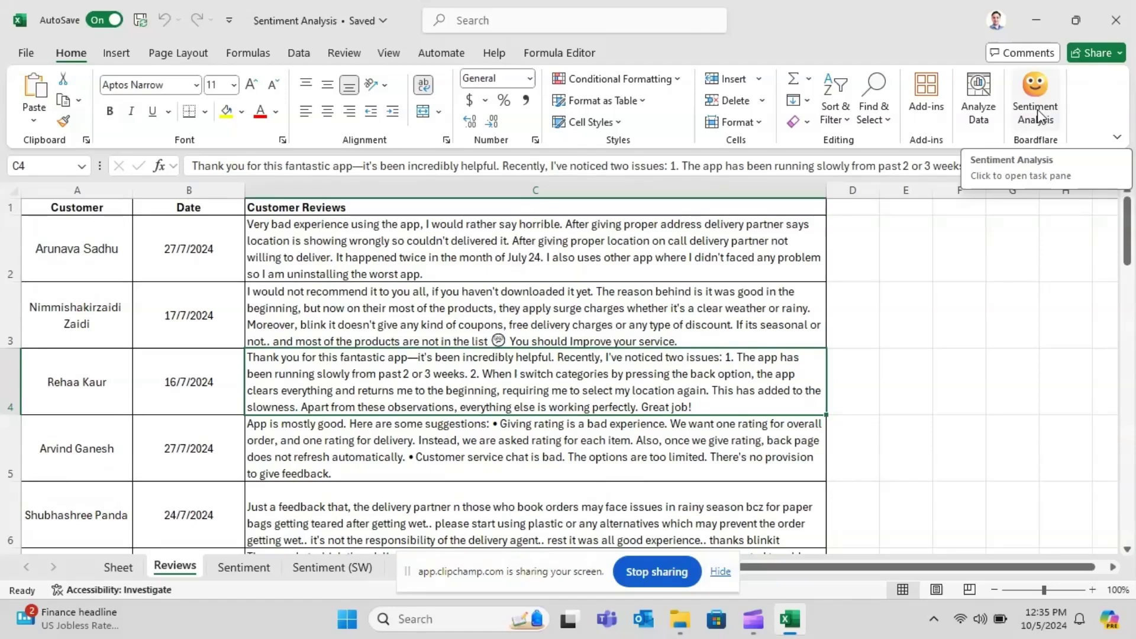
Select all review texts from C2 down to C26 and open the Sentiment Analysis add-in.
click(329, 261)
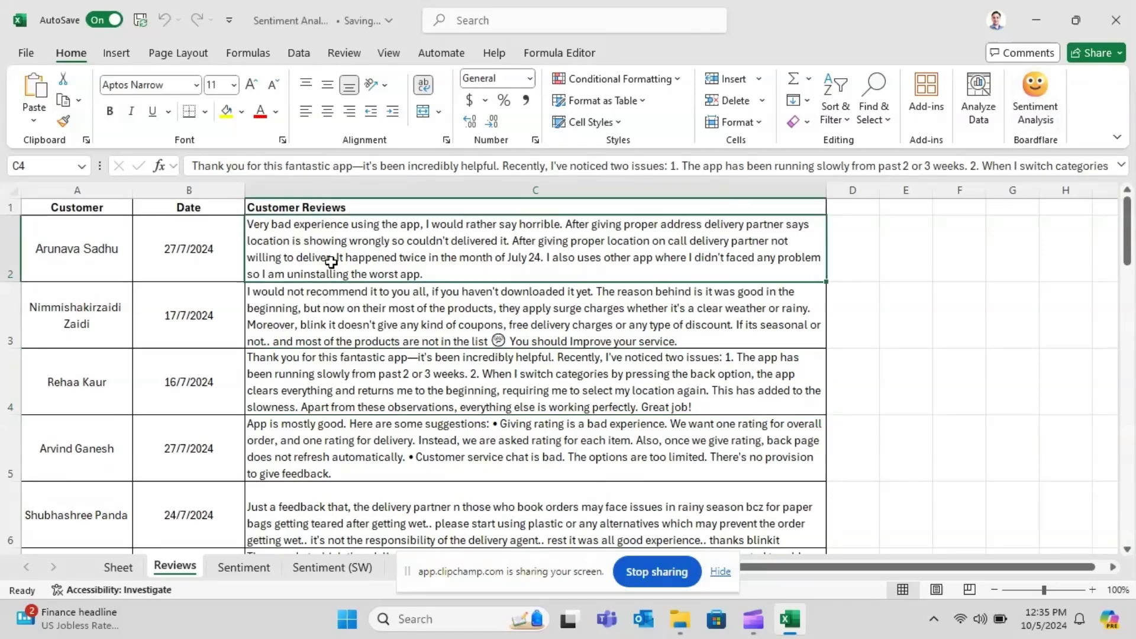
key(ctrl+shift+Down)
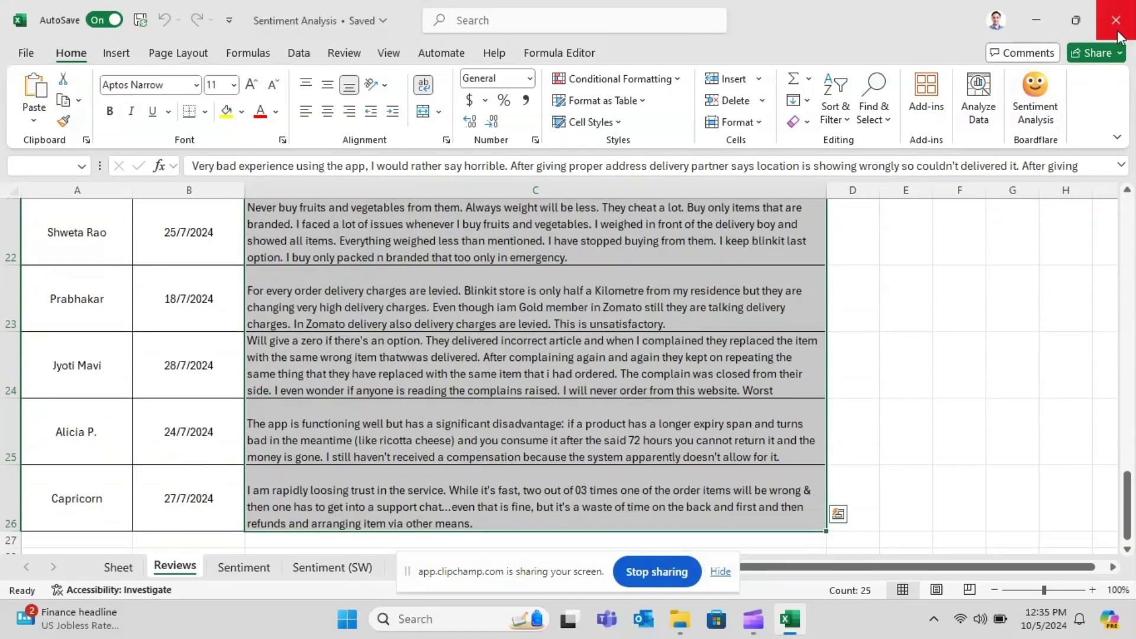
click(1059, 90)
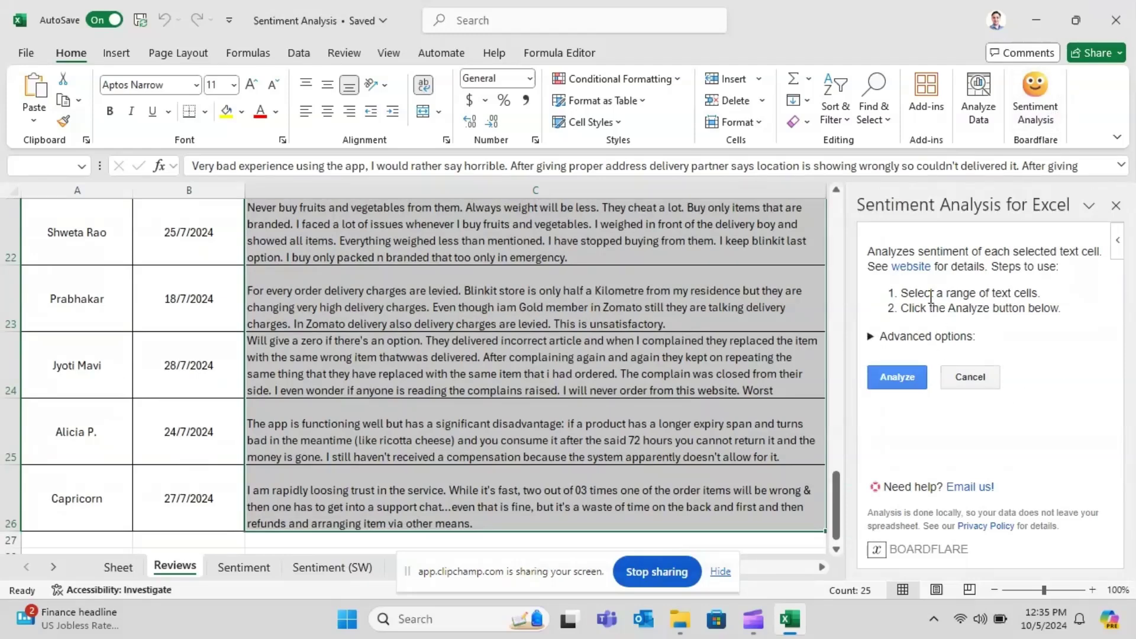
Choose the Product Reviews model in the advanced options and analyze the selected reviews.
click(871, 338)
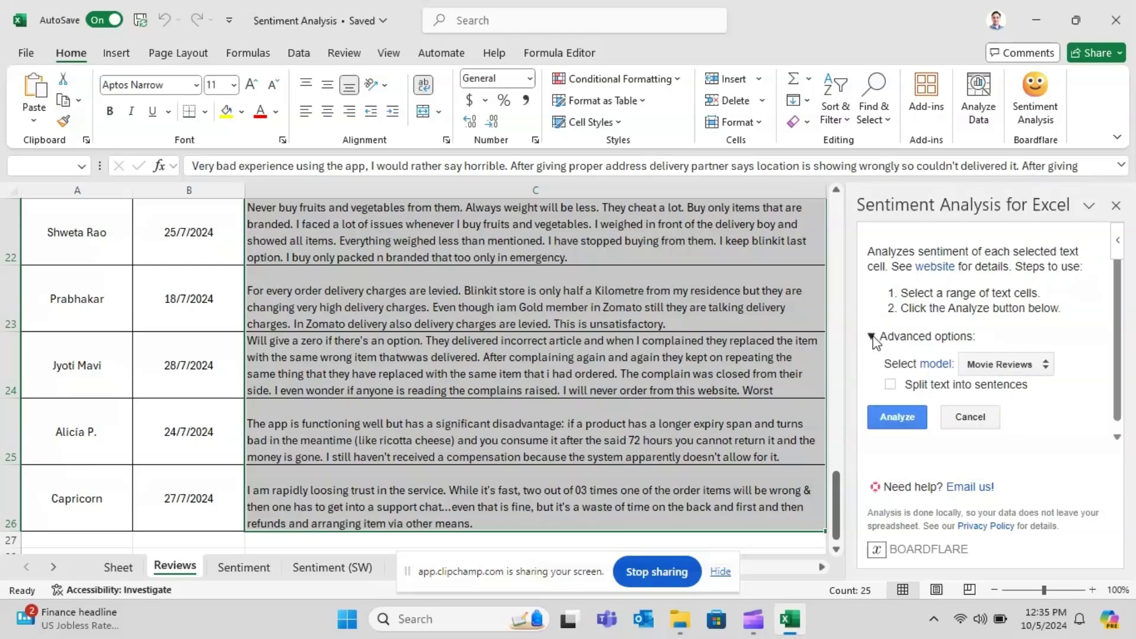
click(987, 372)
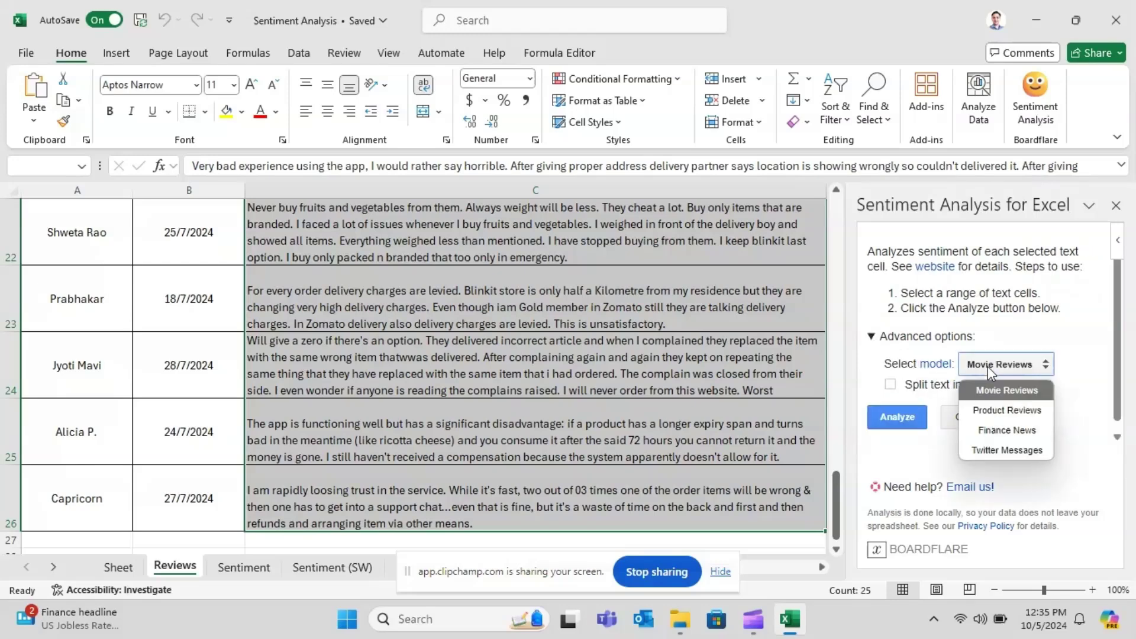
click(993, 413)
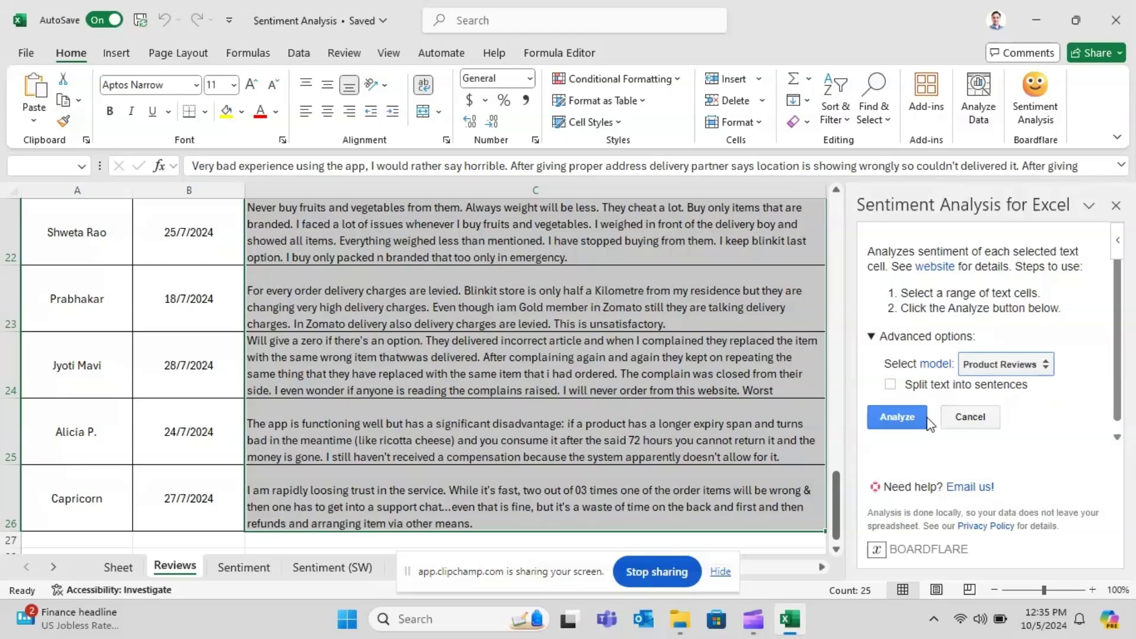
click(897, 420)
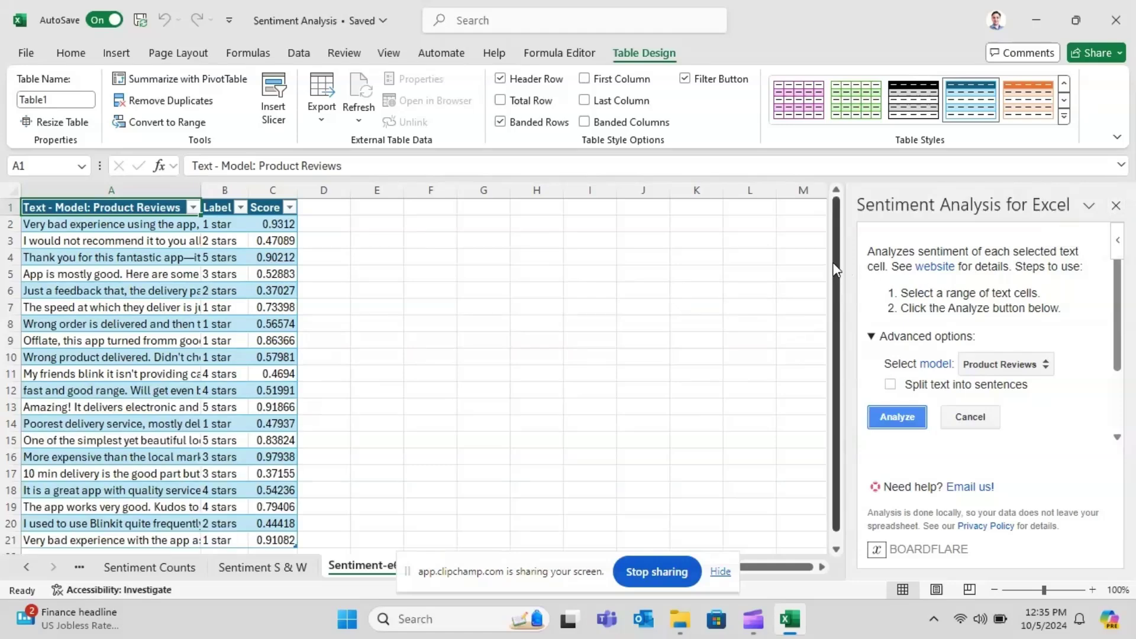
Look over the generated results table, switch to the Sentiment sheet and close the Sentiment Analysis for Excel pane.
drag(835, 272, 837, 345)
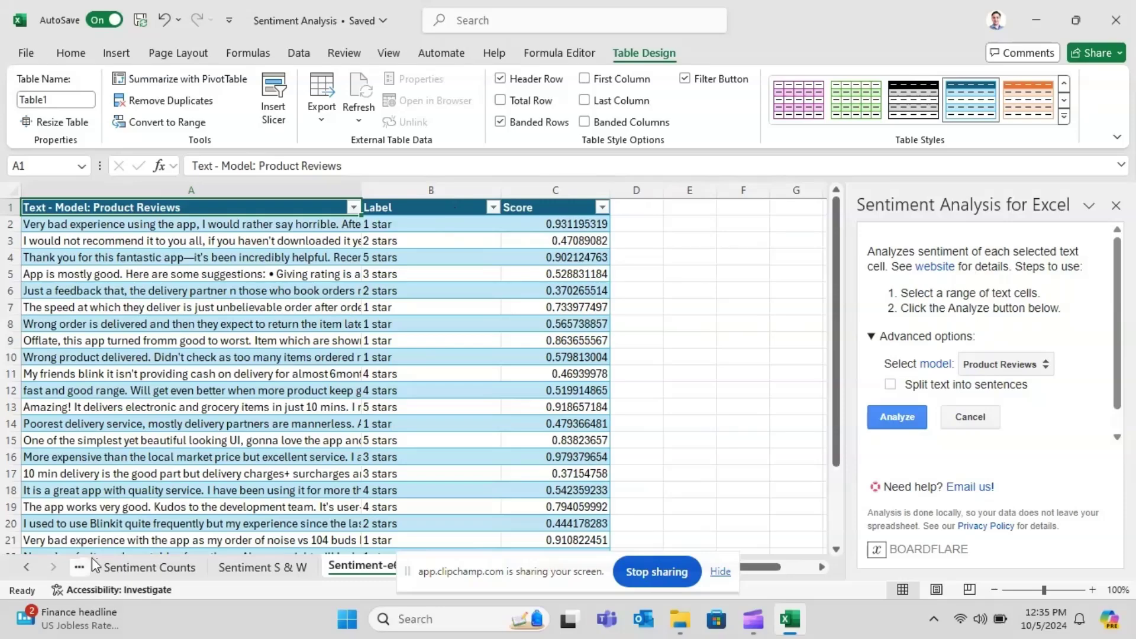
click(26, 566)
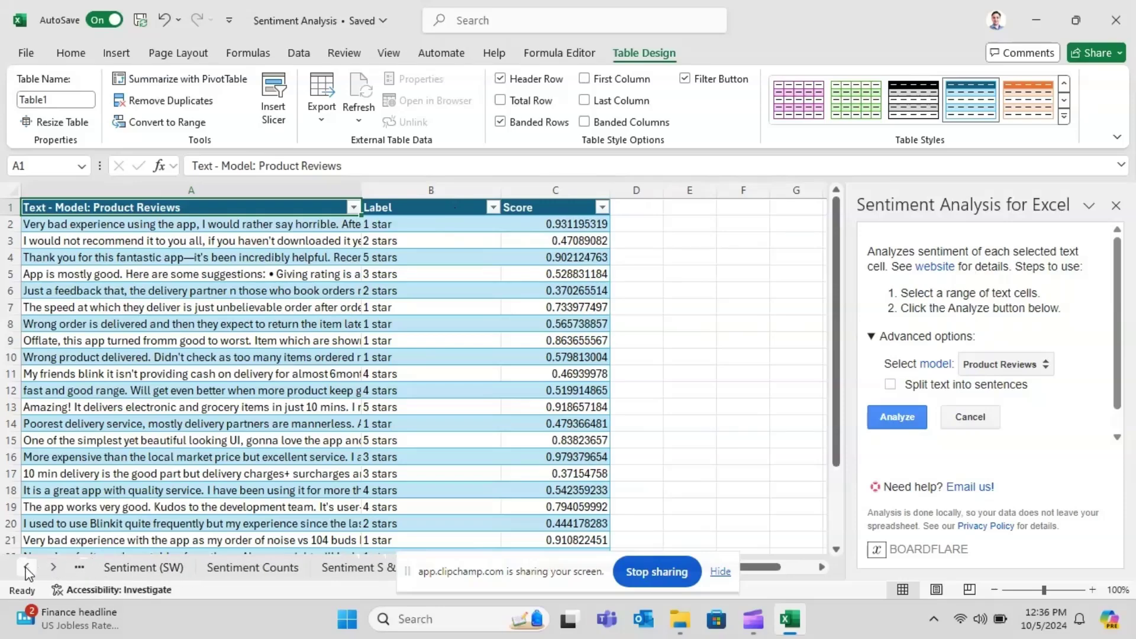
click(26, 567)
click(129, 573)
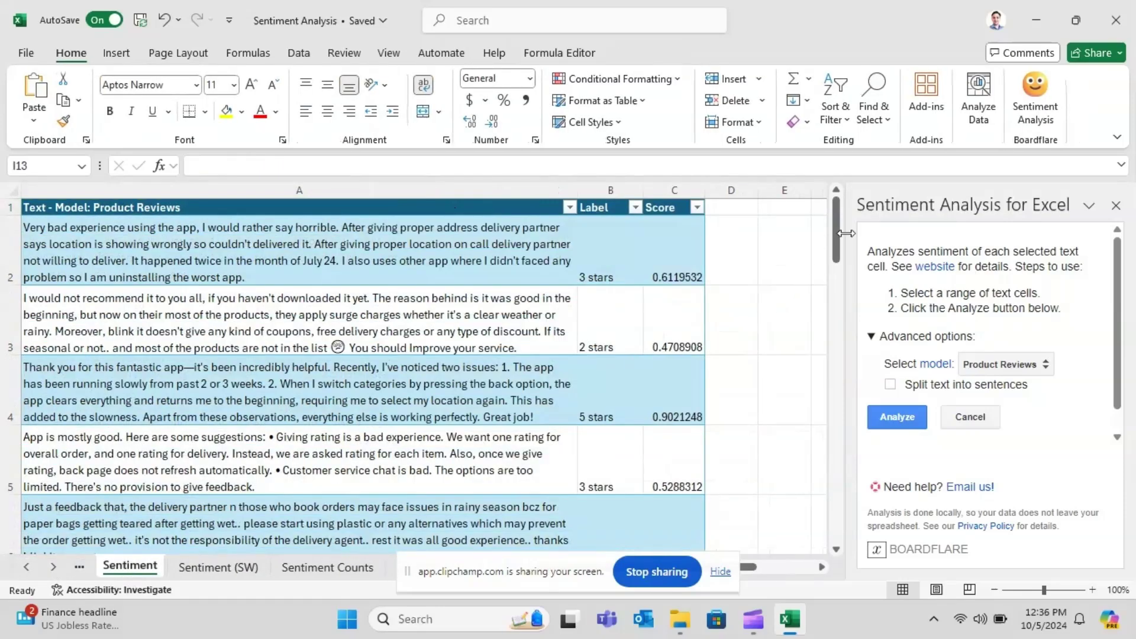
drag(840, 234, 842, 272)
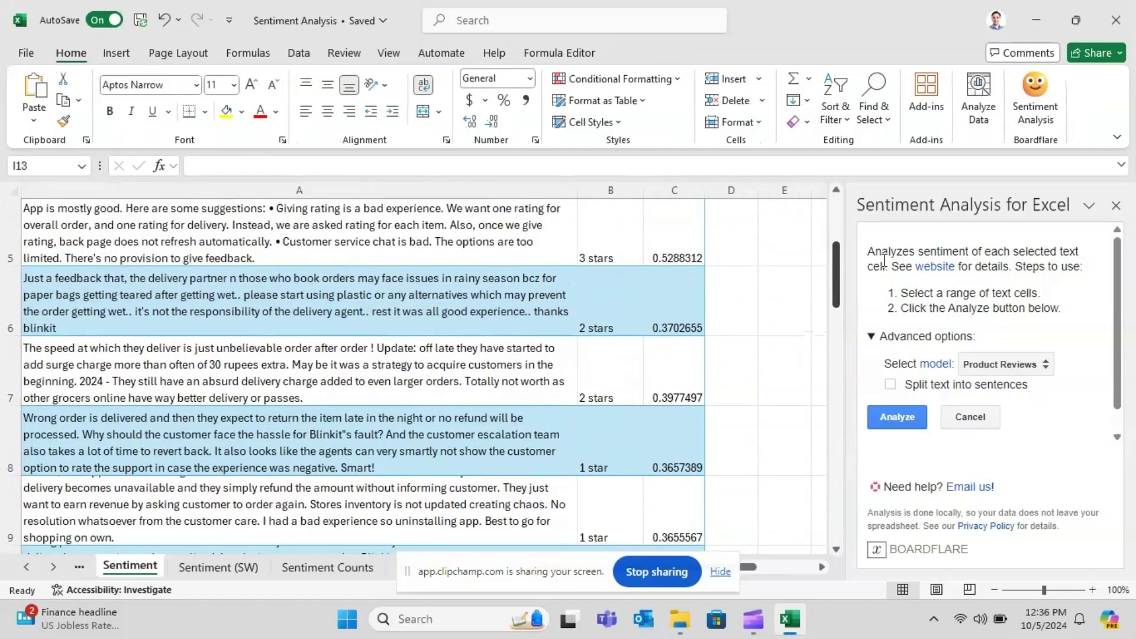
click(1115, 205)
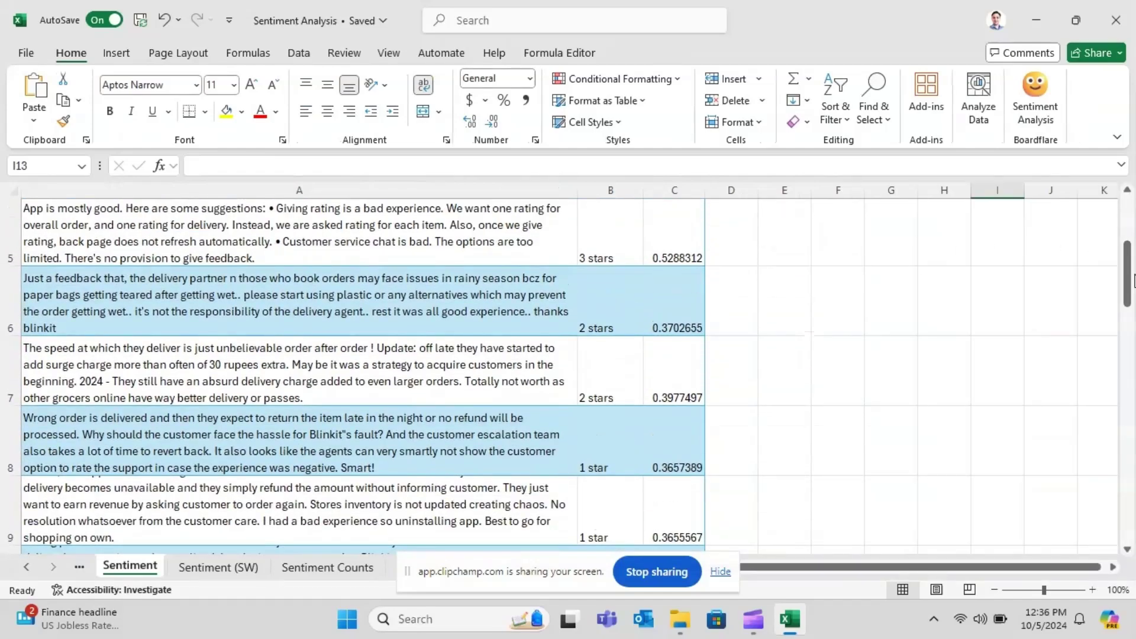
Examine the star labels and scores assigned to the reviews on the Sentiment sheet.
click(1127, 214)
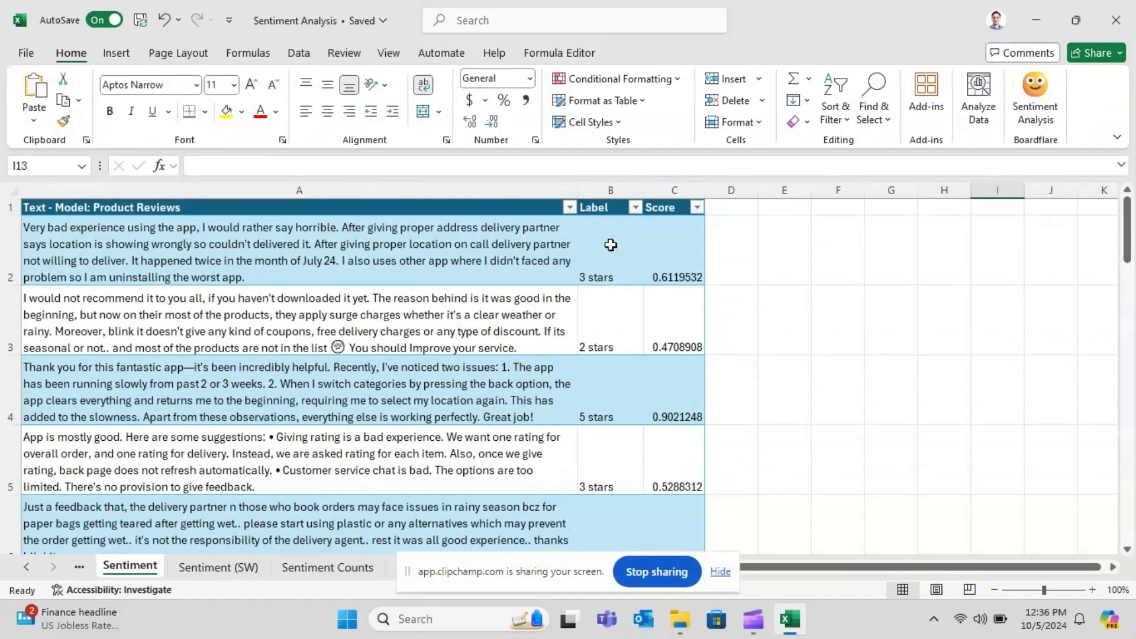
drag(610, 244, 604, 516)
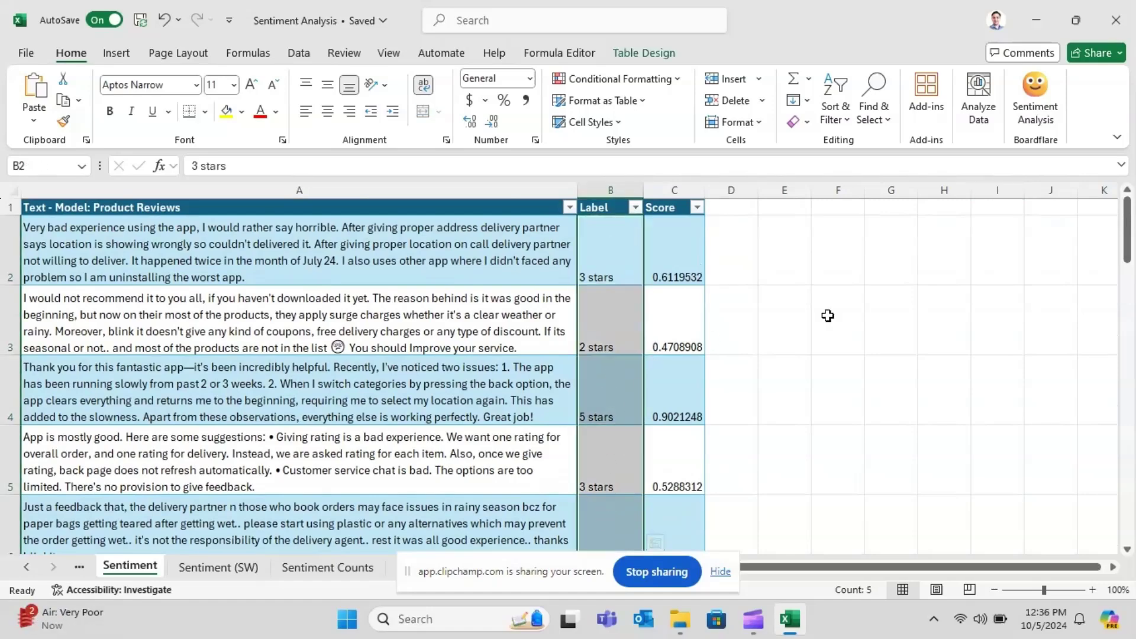
drag(1130, 230, 1116, 337)
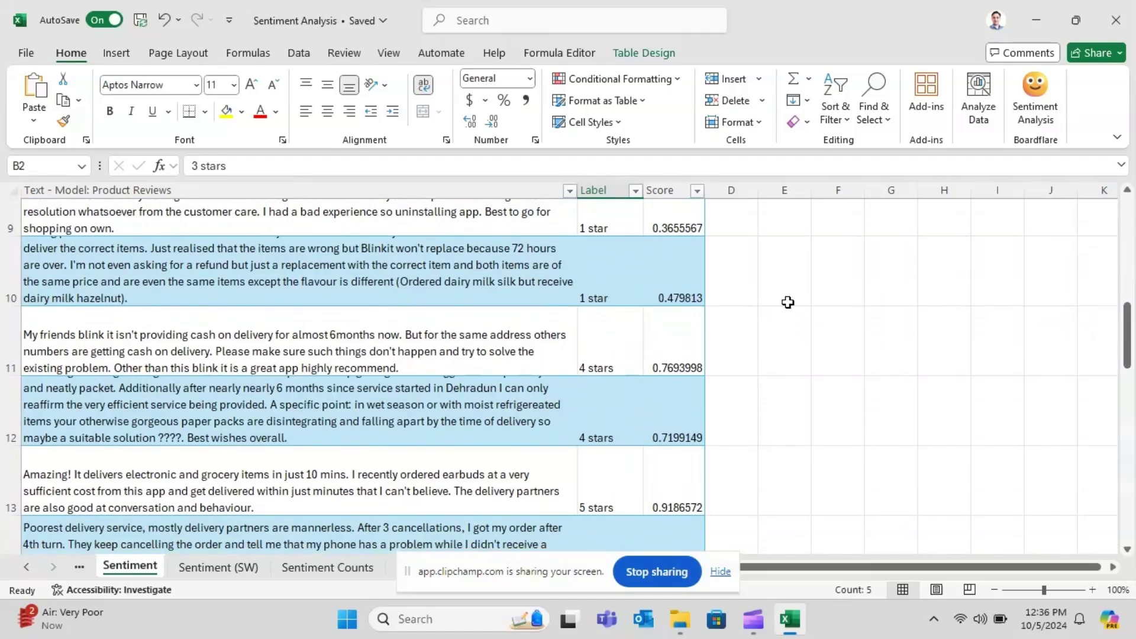
drag(618, 240, 596, 262)
drag(1116, 332, 1116, 229)
click(658, 214)
drag(658, 214, 664, 474)
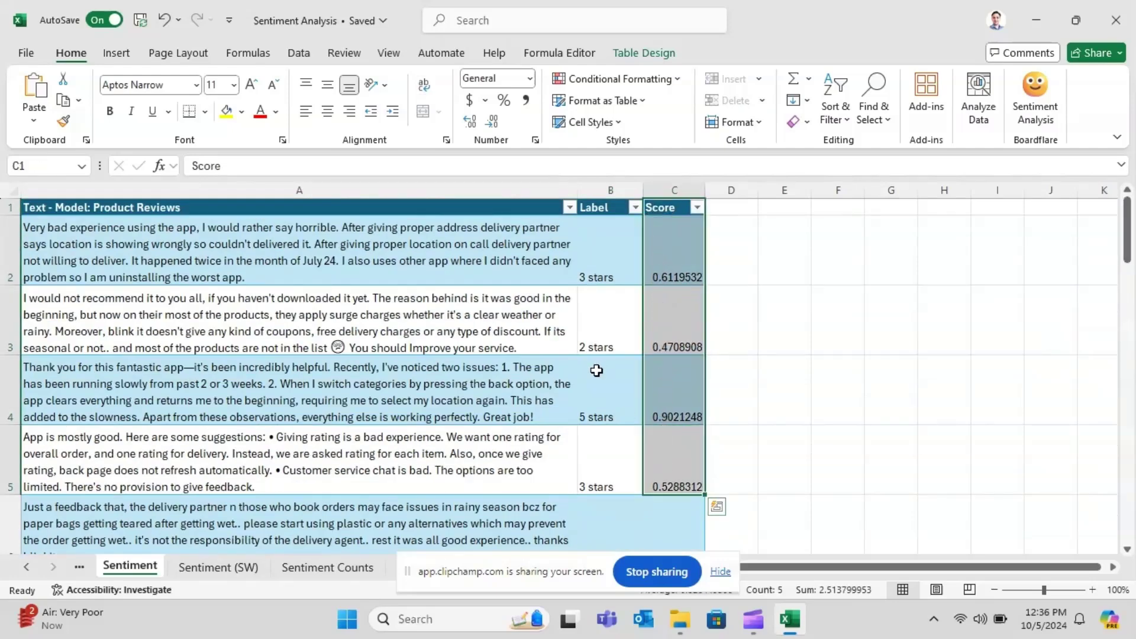
click(602, 370)
click(674, 379)
drag(639, 383, 601, 387)
click(744, 363)
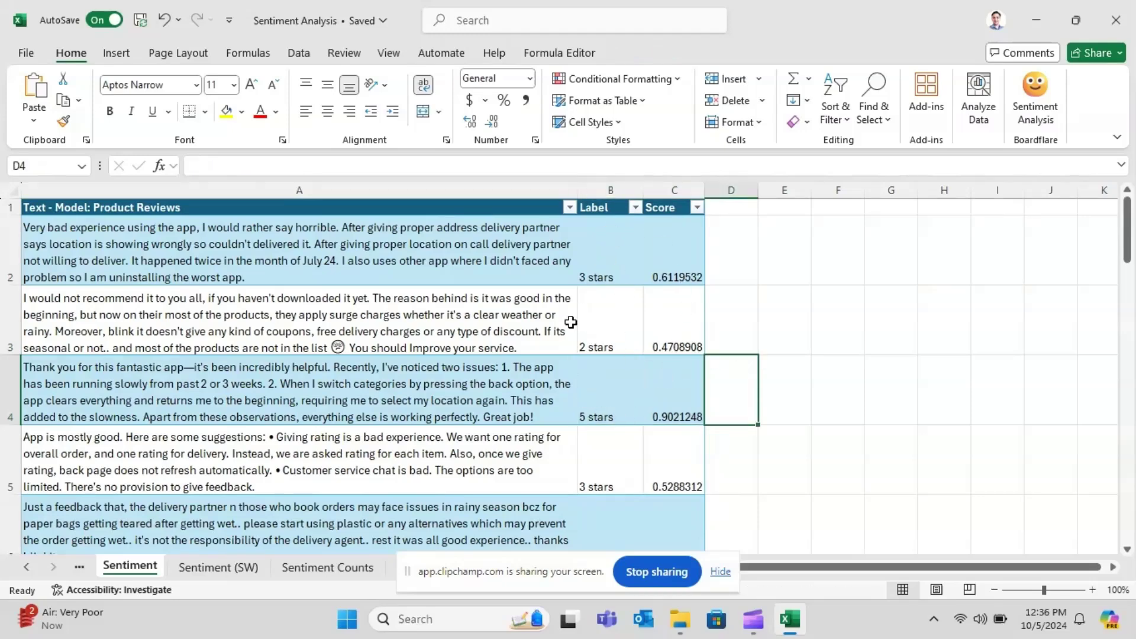
Examine the Strength and Weakness entries beside the first reviews on the Sentiment (SW) sheet.
click(231, 568)
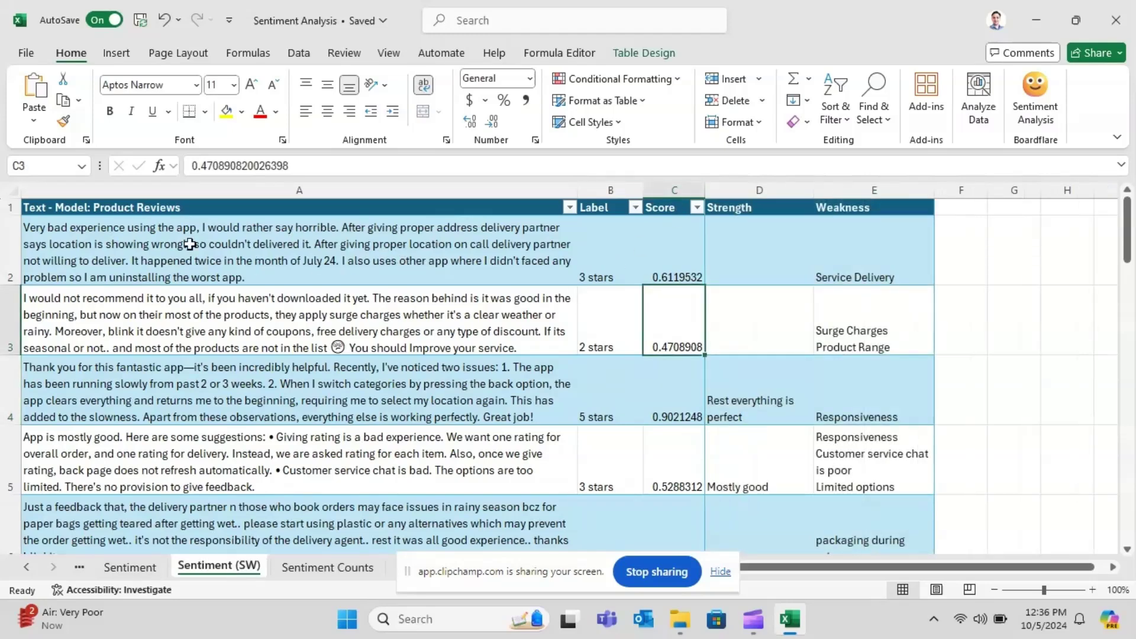
click(343, 255)
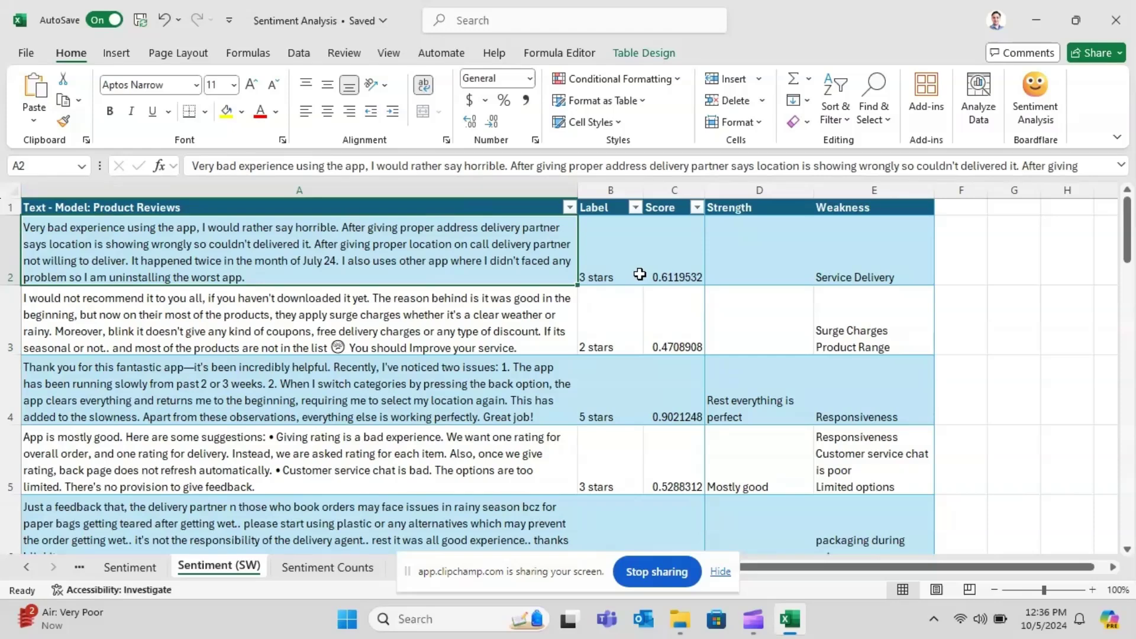
click(619, 272)
click(649, 272)
click(781, 282)
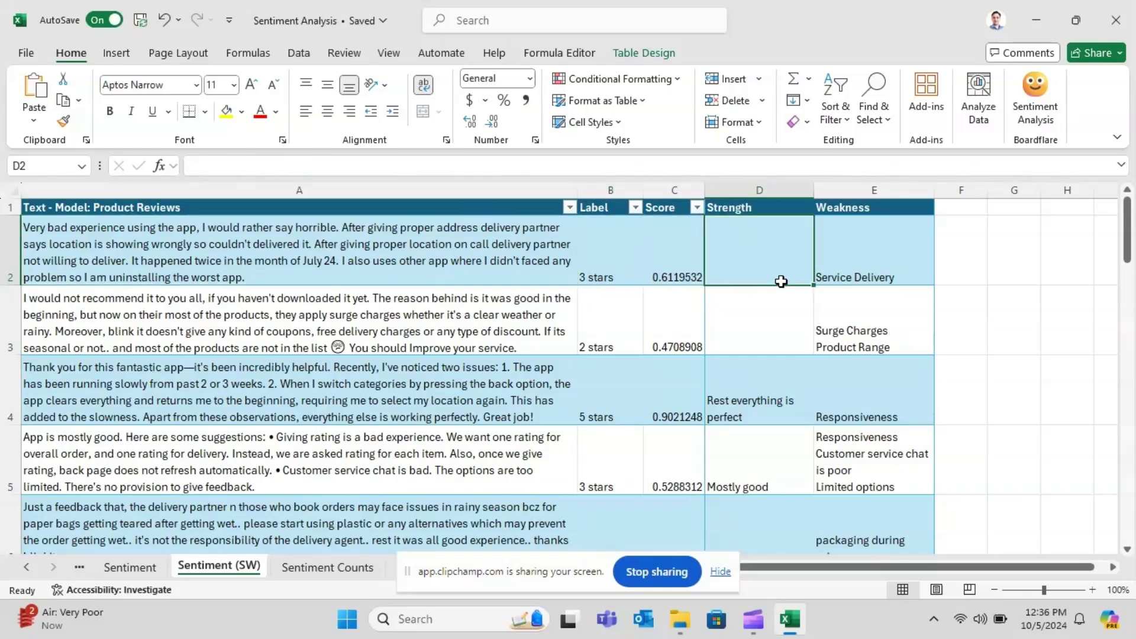
click(877, 253)
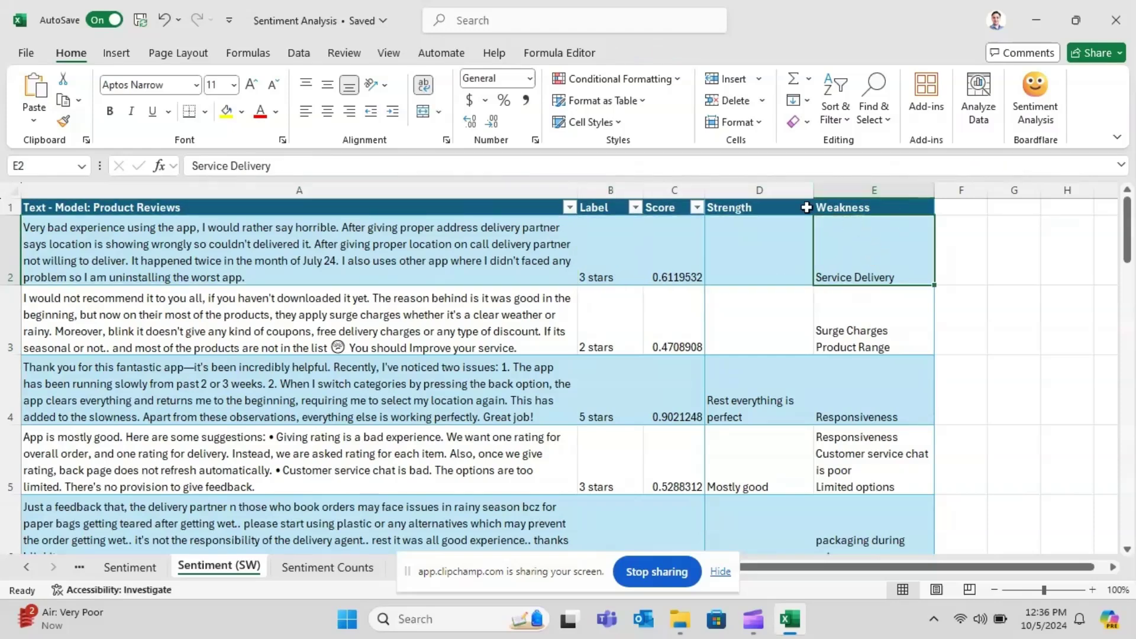
click(845, 323)
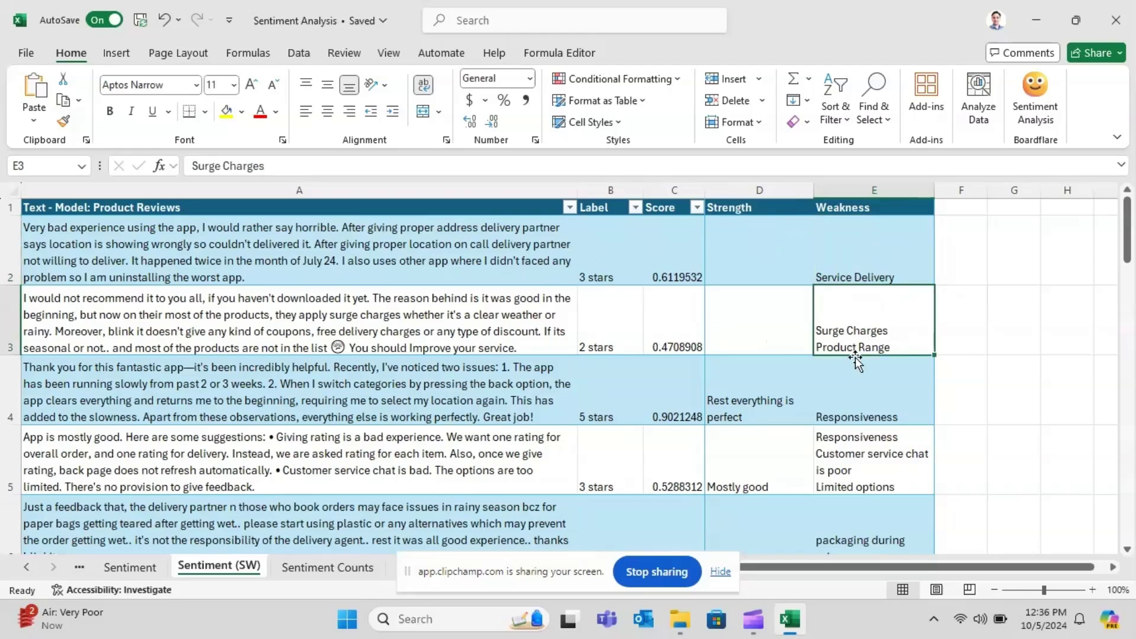
Examine the Strength and Weakness entries for reviews further down the Sentiment (SW) sheet, and return to both columns' first rows.
click(869, 486)
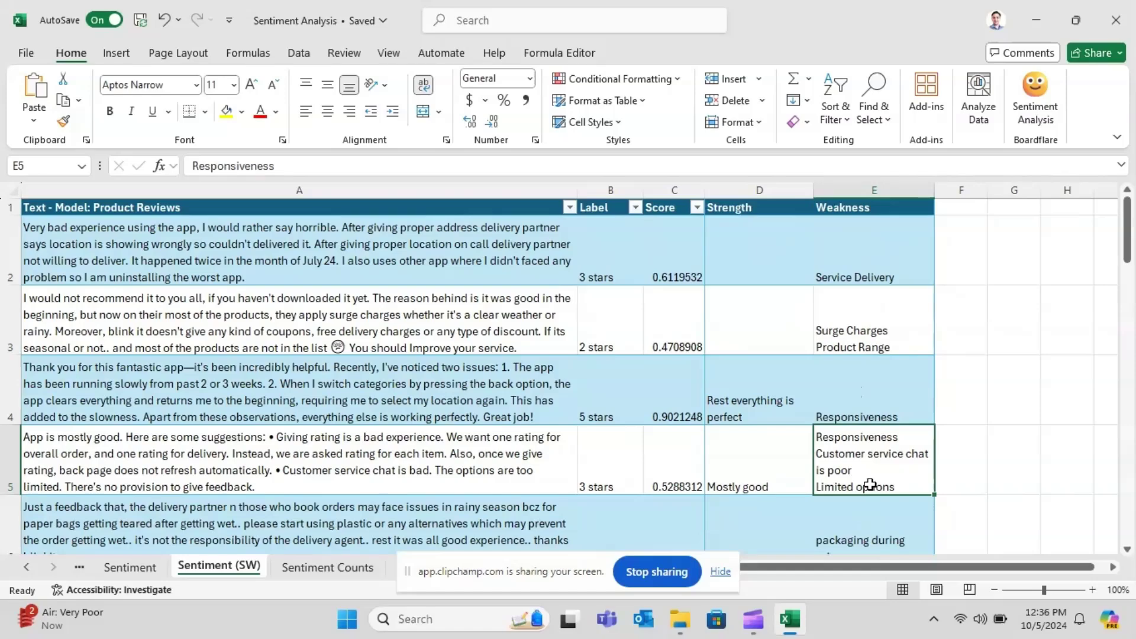
drag(1127, 237, 1117, 362)
click(805, 312)
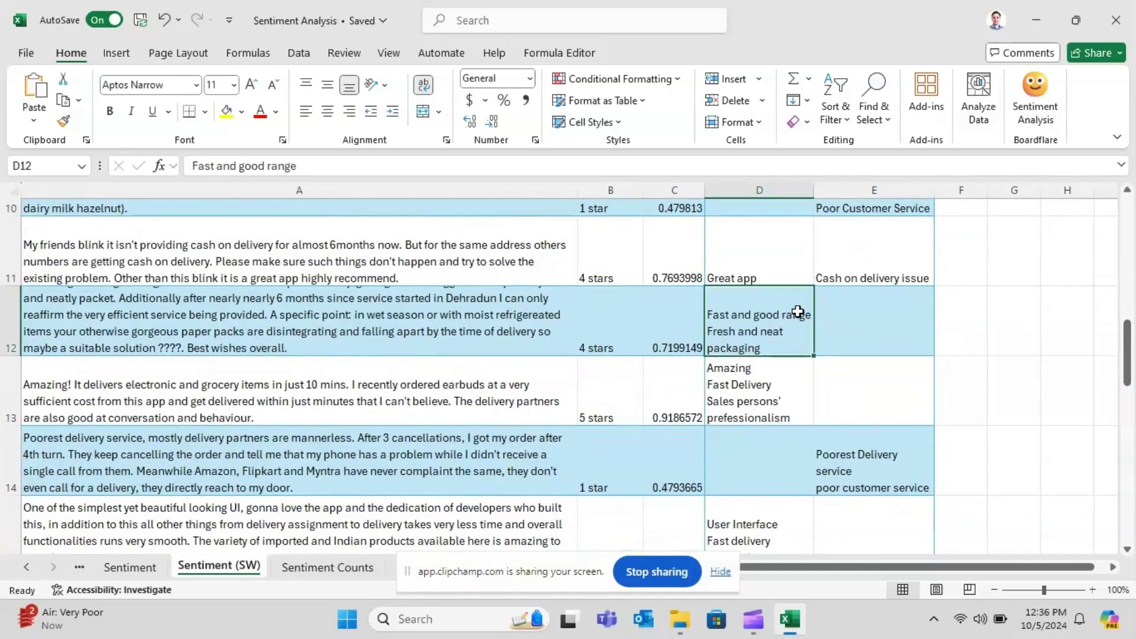
click(751, 386)
click(744, 510)
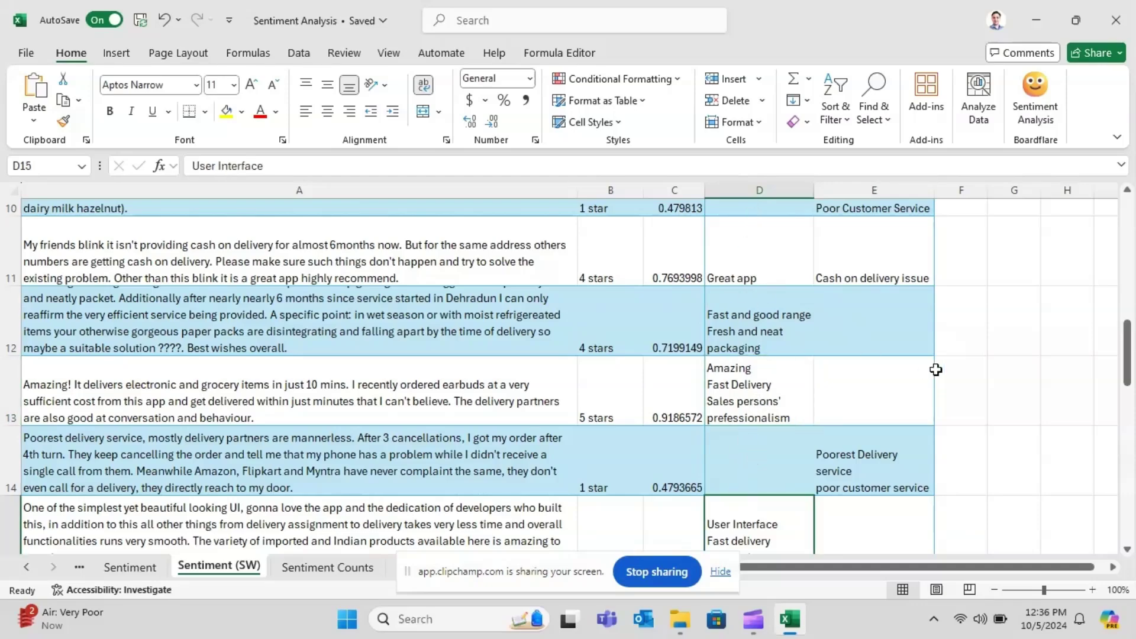
drag(1127, 367, 1126, 220)
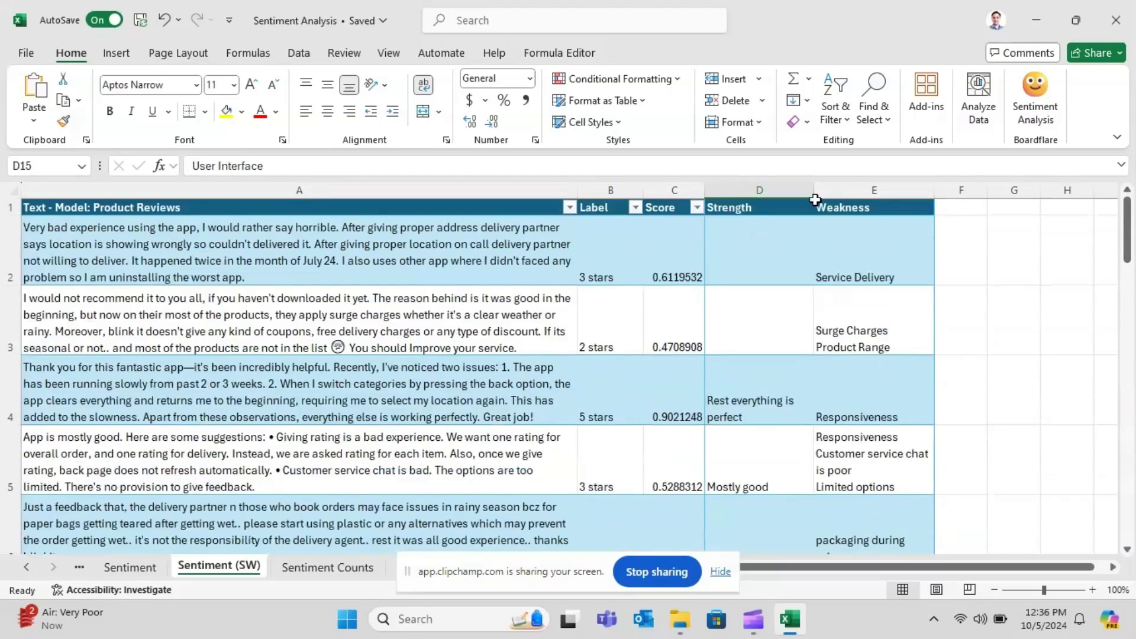
drag(783, 213, 786, 390)
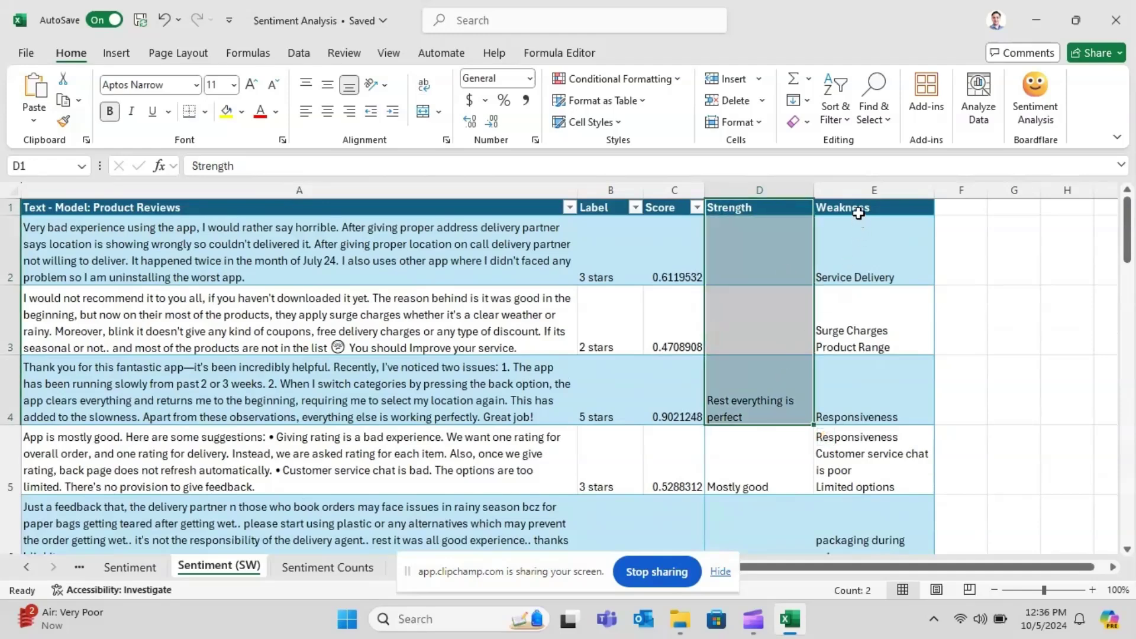
drag(858, 213, 859, 376)
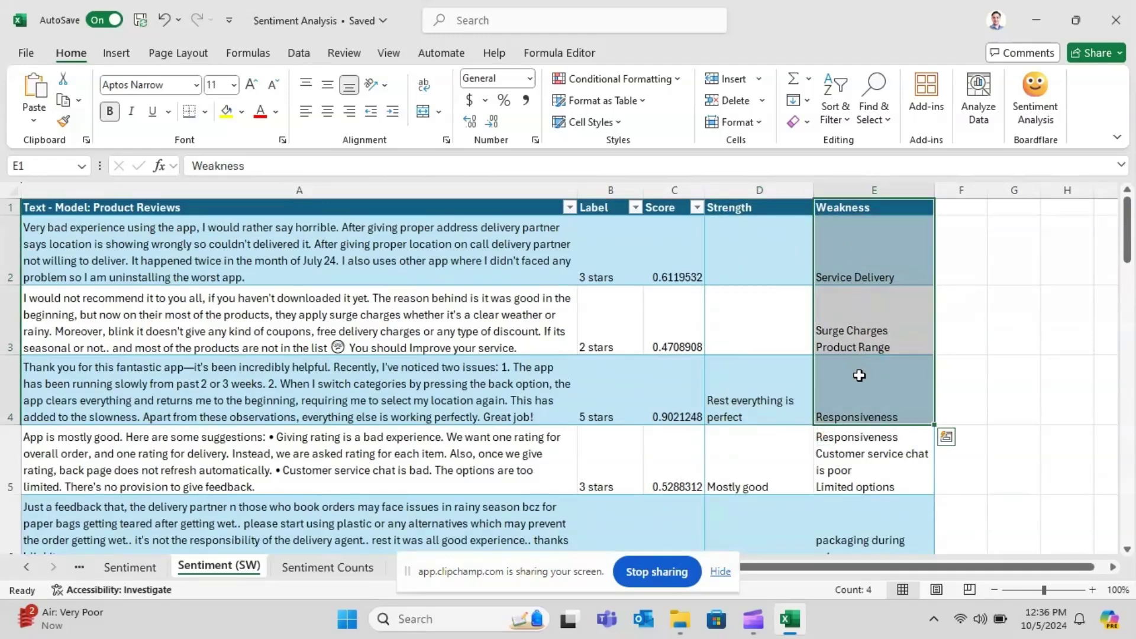
Examine the rating counts from 1 star to 5 stars and the Count of Sentiment chart on the Sentiment Counts sheet.
click(349, 569)
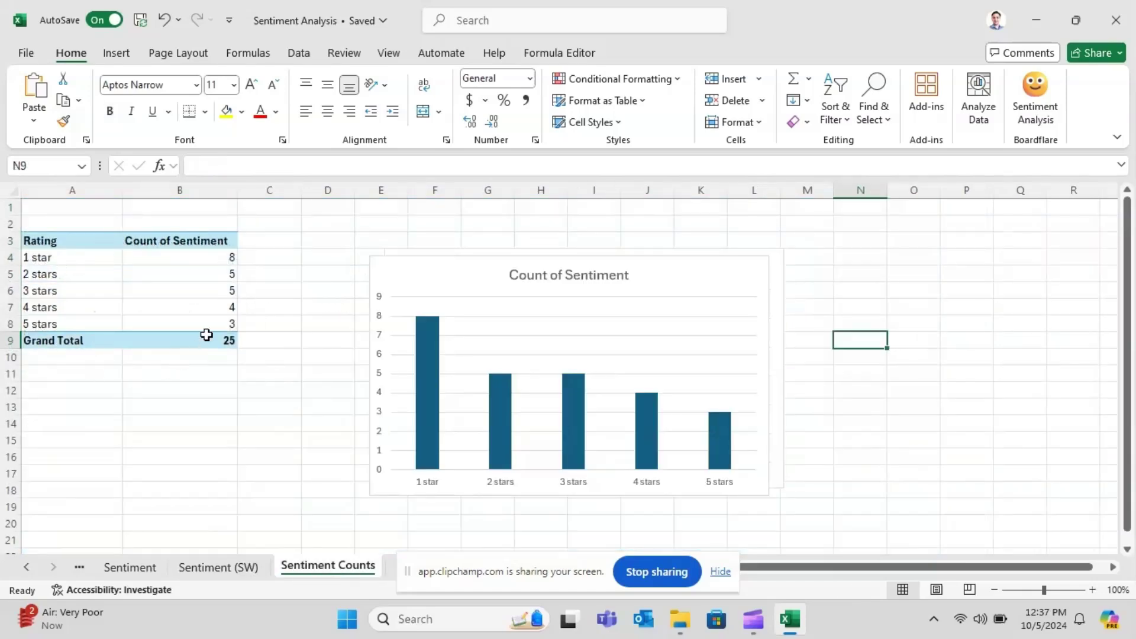
click(102, 256)
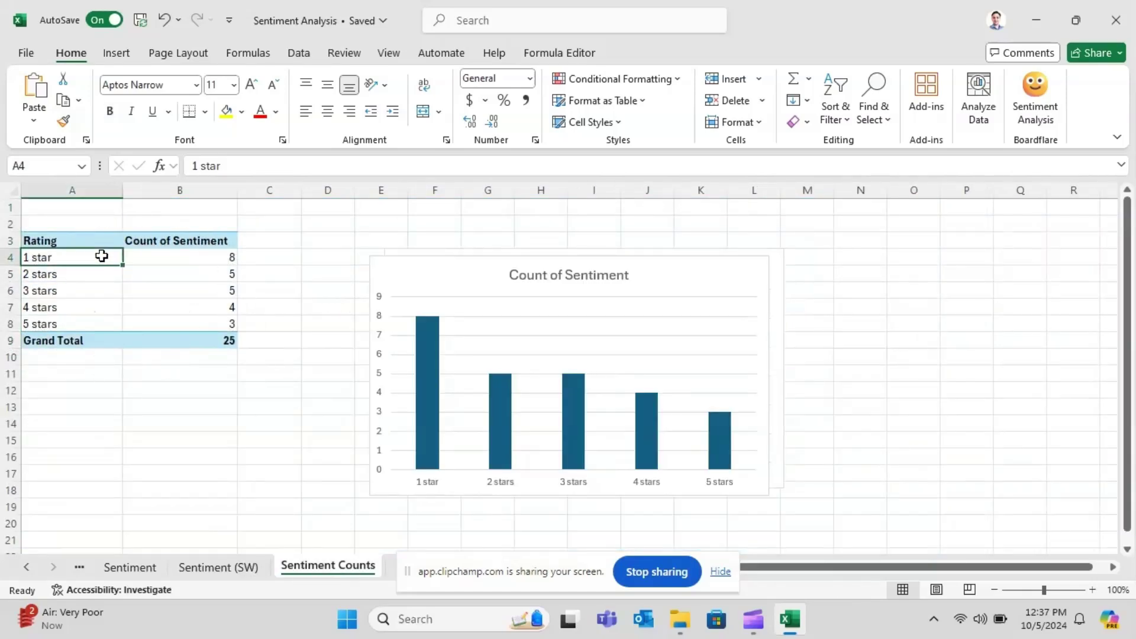
click(190, 254)
click(74, 317)
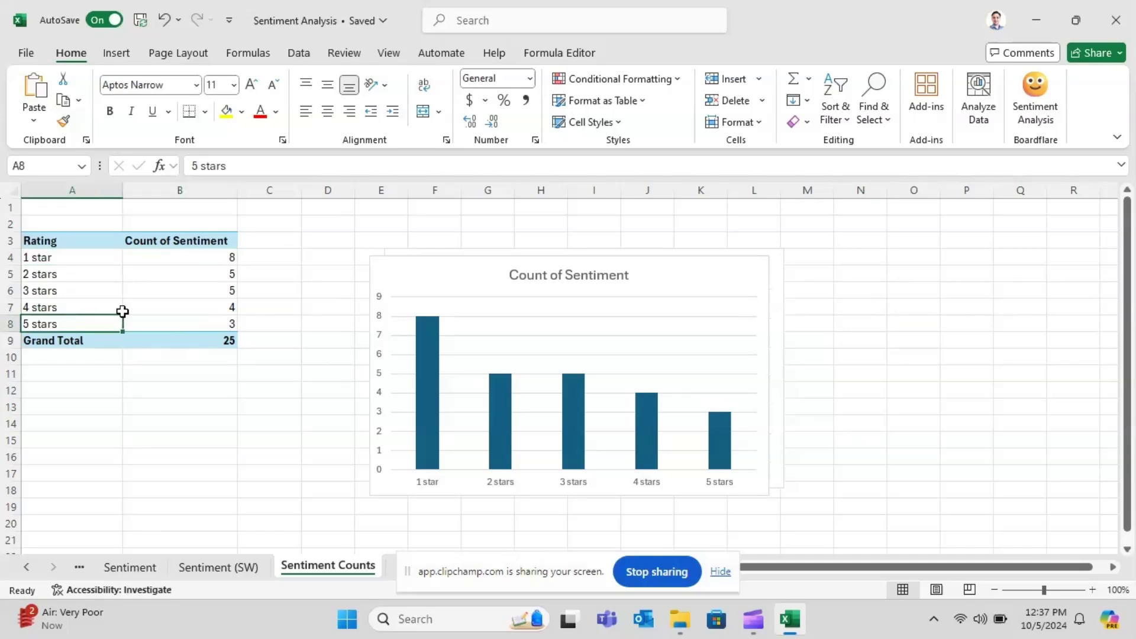
click(199, 319)
click(502, 288)
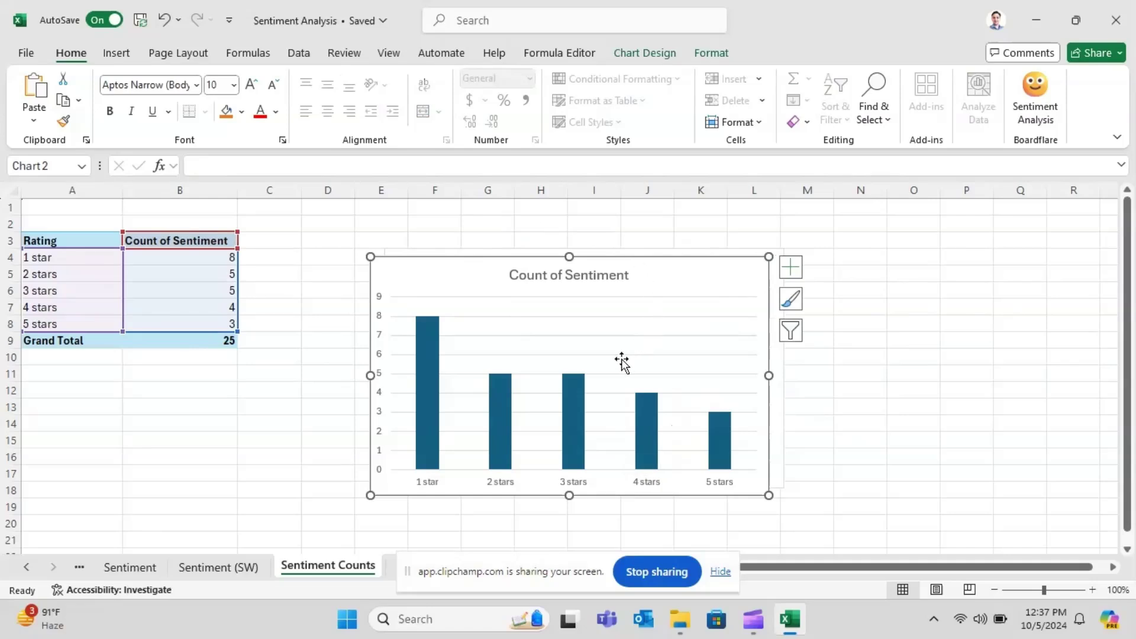
click(803, 357)
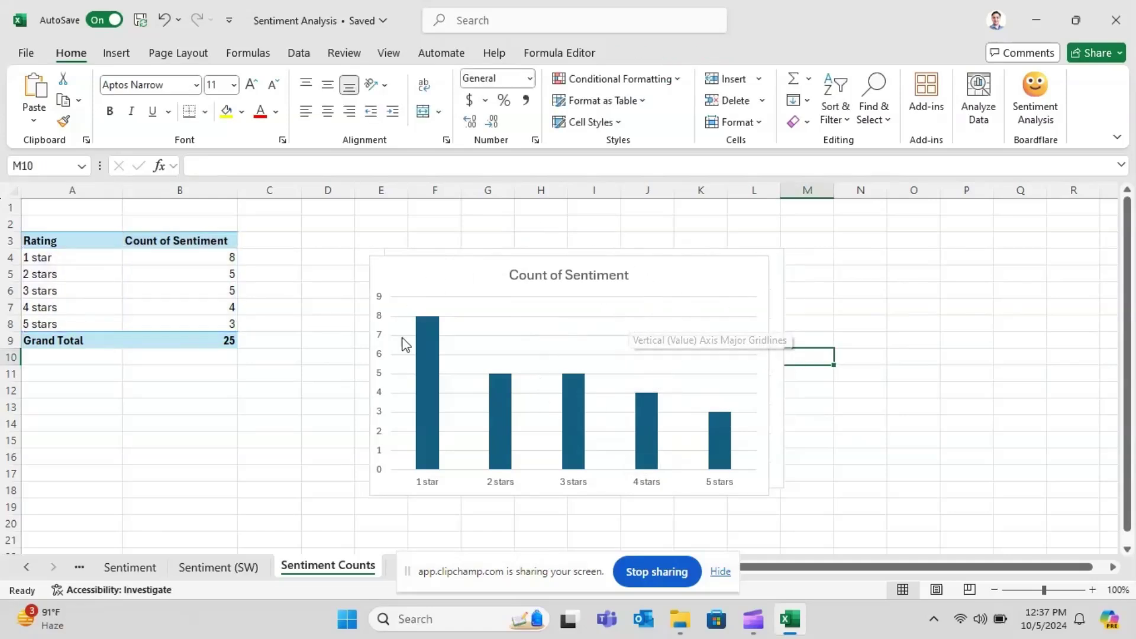
Examine the Strength and Weakness summary lists and their most frequent entries on the sheet after Sentiment Counts.
drag(474, 582, 545, 587)
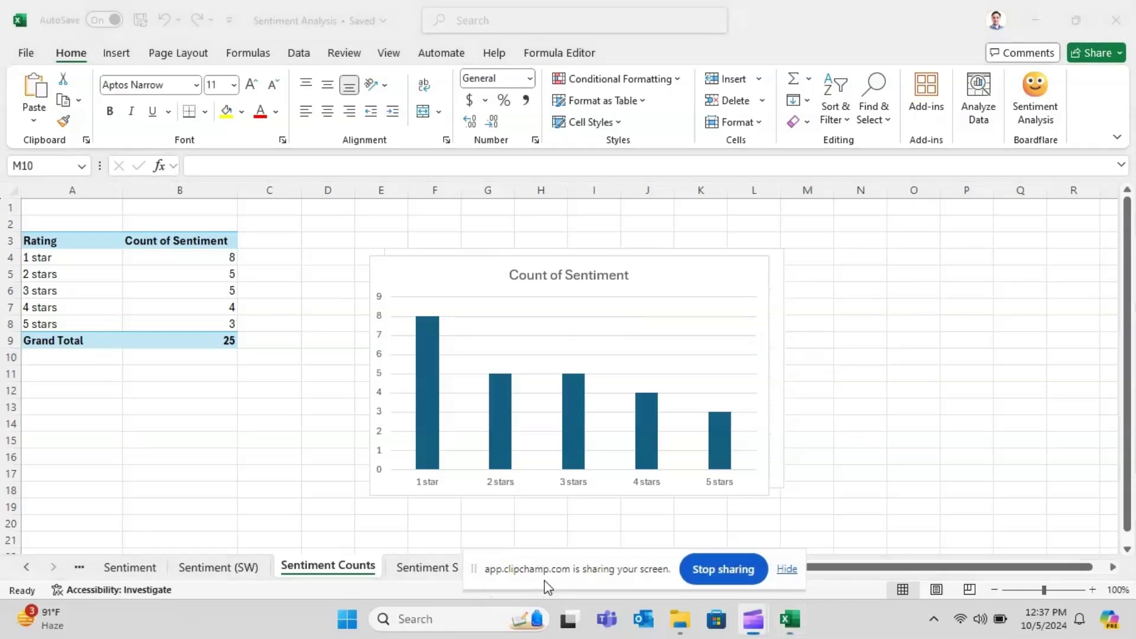
click(427, 568)
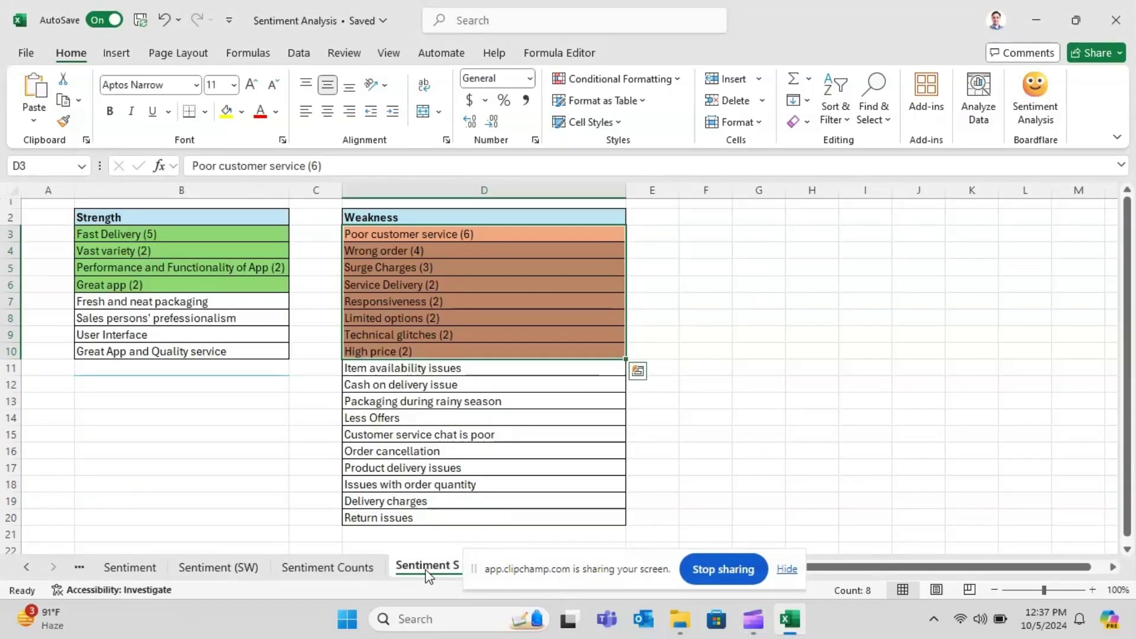
click(285, 316)
drag(202, 215, 208, 350)
drag(396, 222, 401, 510)
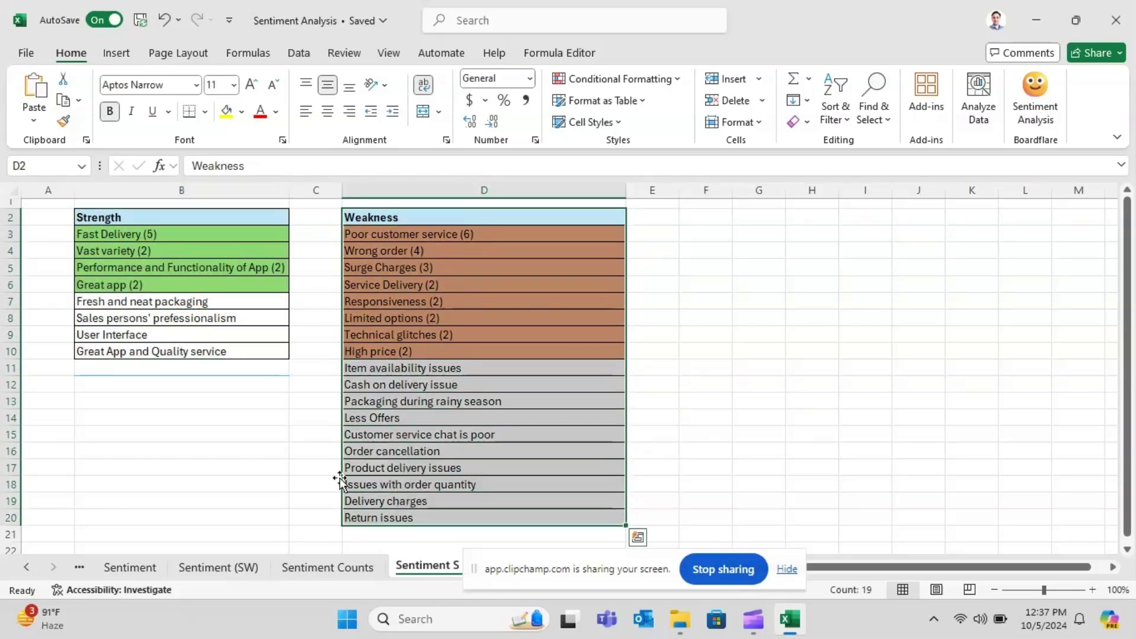
click(318, 468)
click(165, 232)
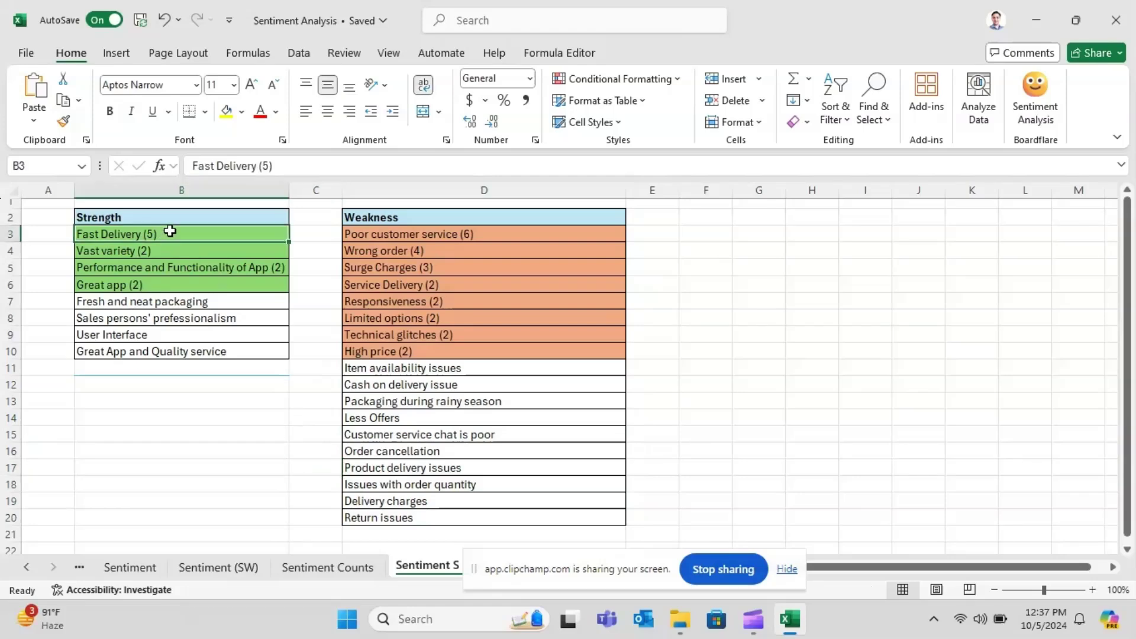
click(378, 238)
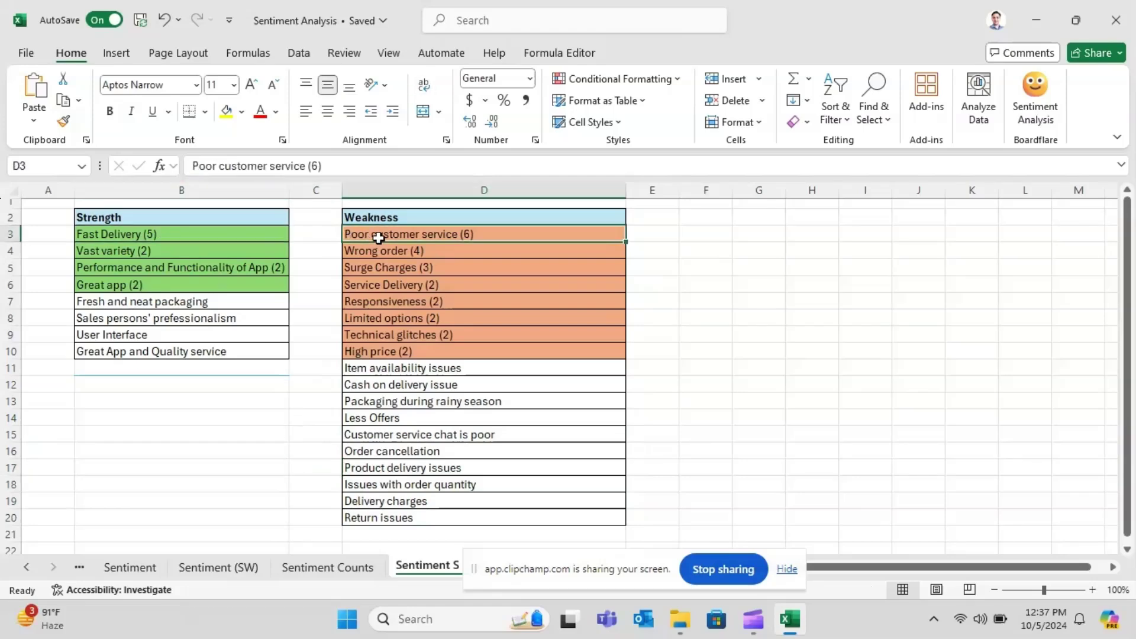
click(409, 286)
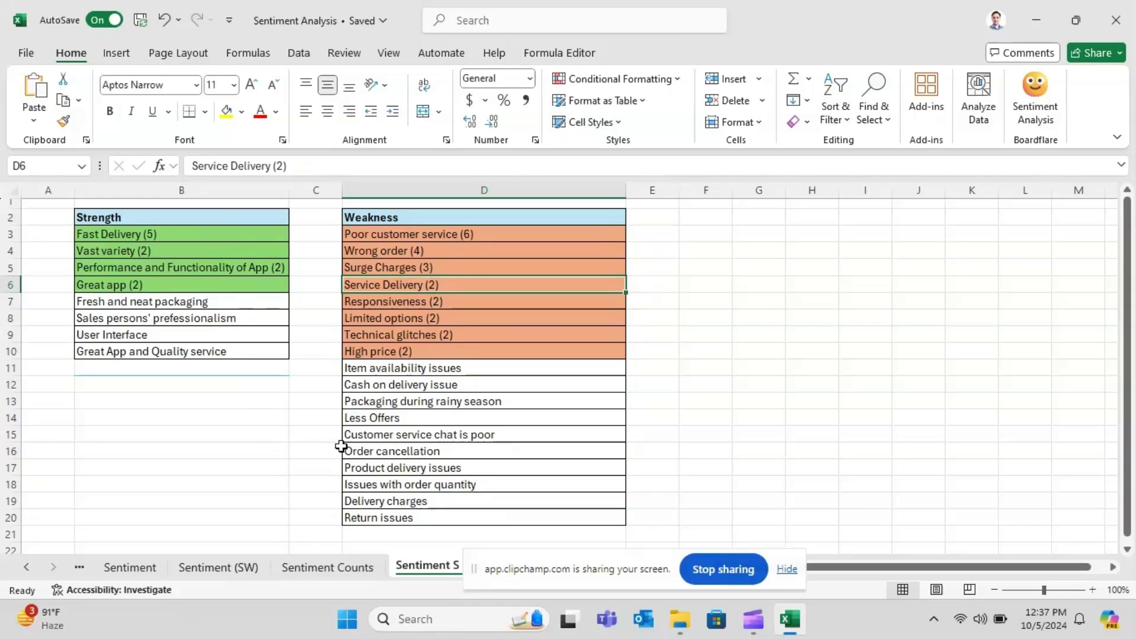